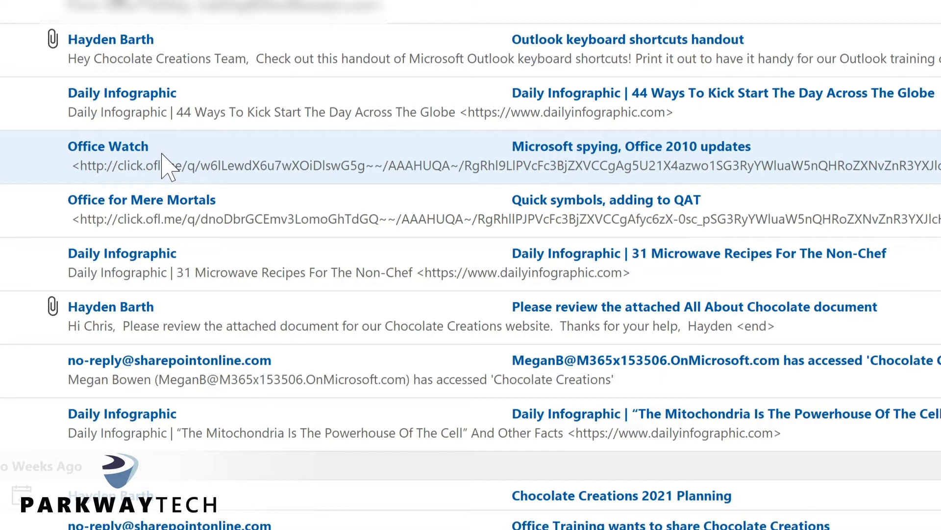
Start a new rule from the Office Watch message "Microsoft spying, Office 2010 updates", with From Office Watch as its condition
right_click(169, 152)
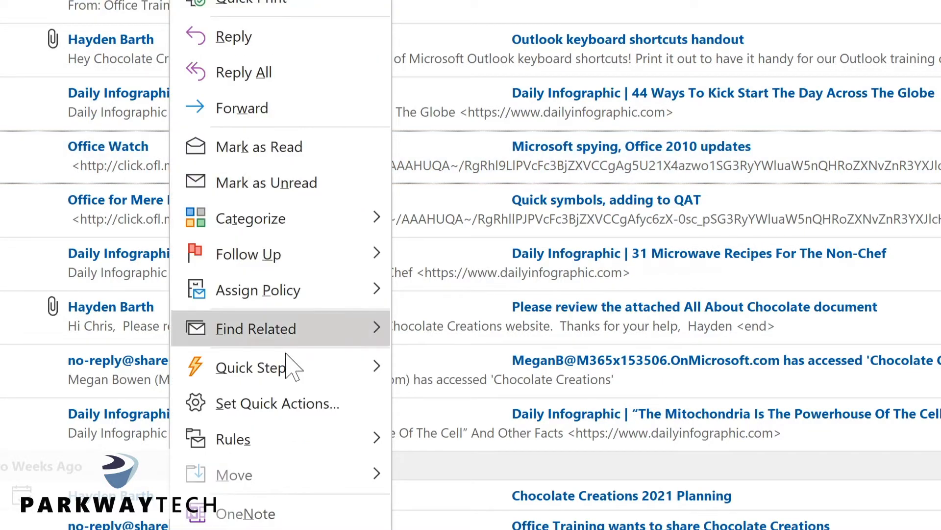
mouse_move(294, 442)
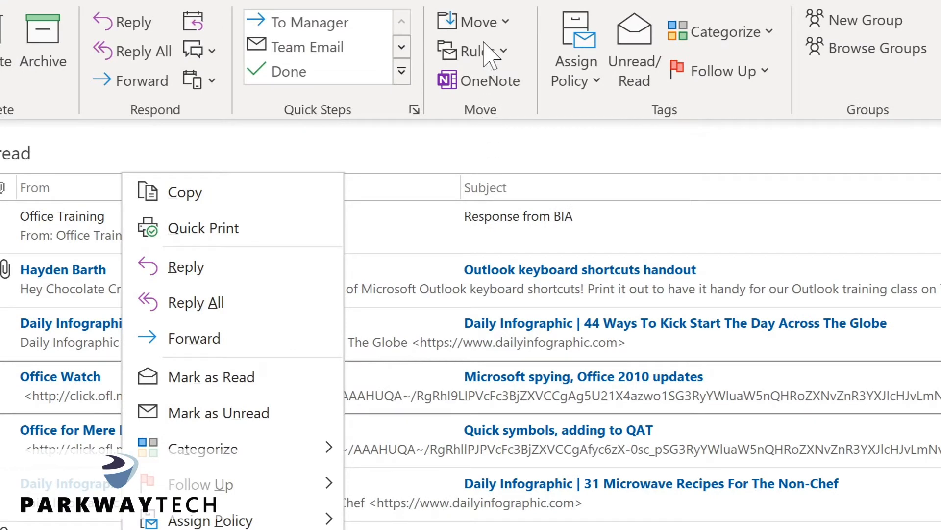
left_click(499, 54)
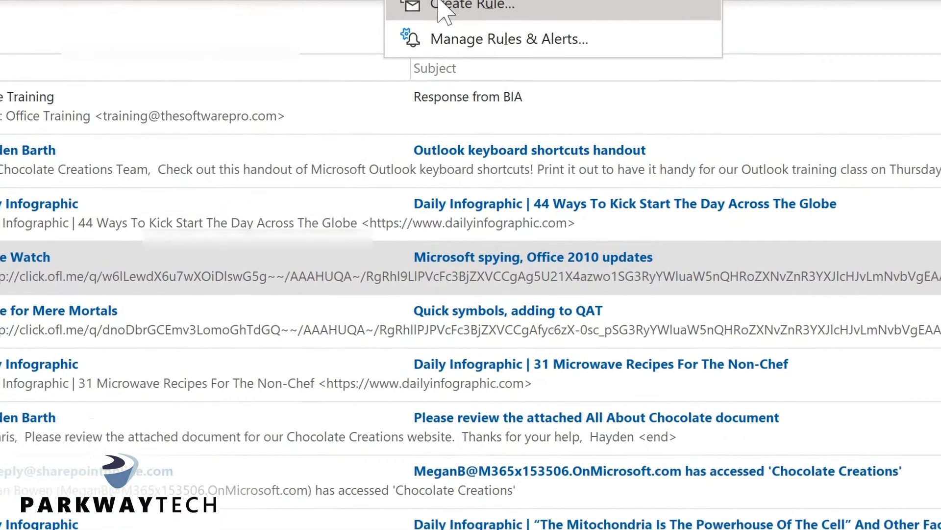
left_click(520, 123)
left_click(234, 160)
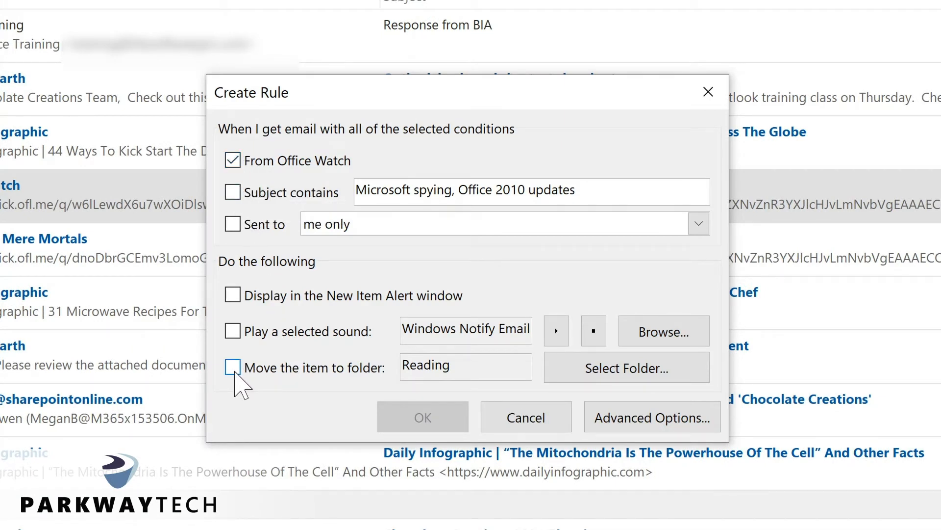
Set the rule to move matching items to the Tech Newsletters folder under Inbox
left_click(234, 368)
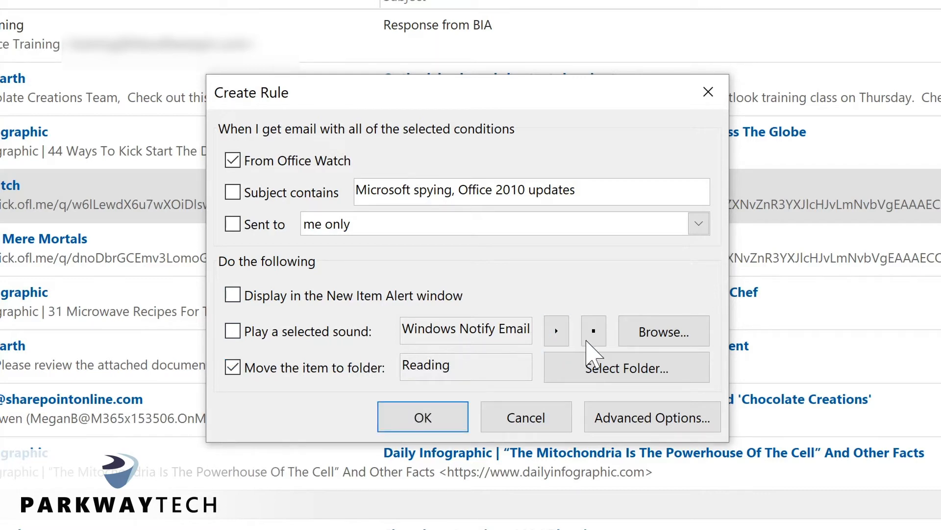
left_click(604, 367)
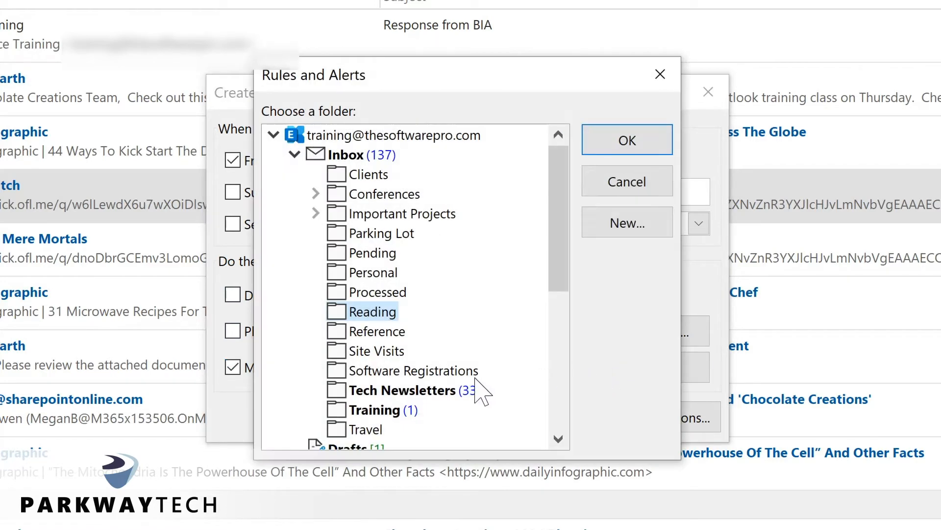
left_click(378, 390)
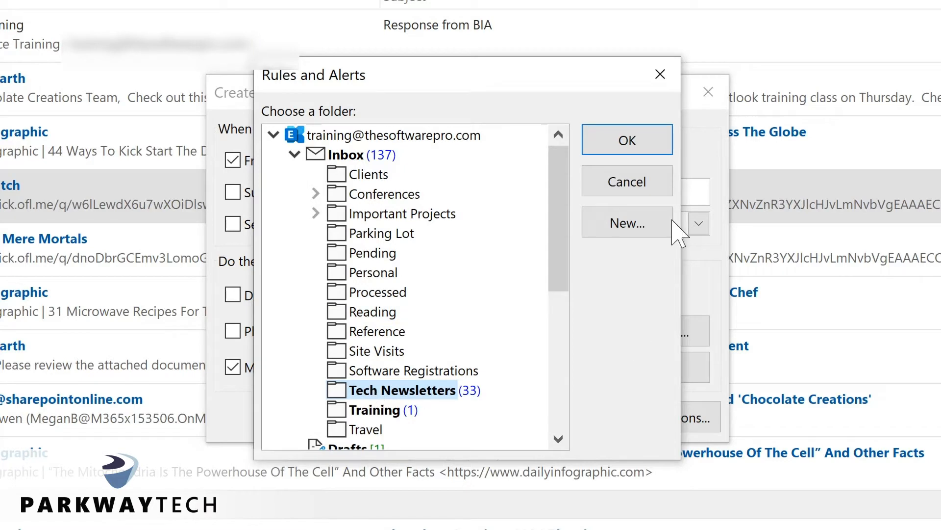
left_click(632, 141)
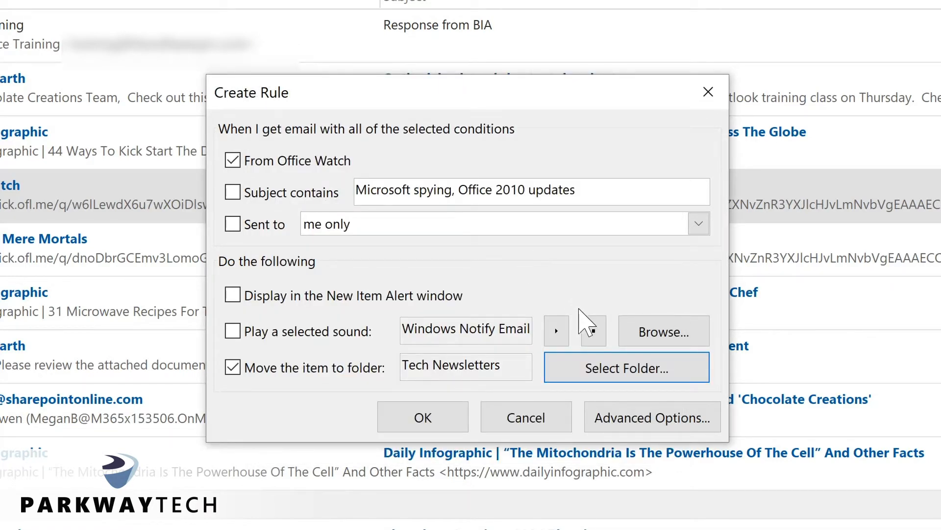
Go through the advanced rule options without adding conditions, actions or exceptions, and finish the rule so it also runs on messages already in the Inbox
left_click(654, 418)
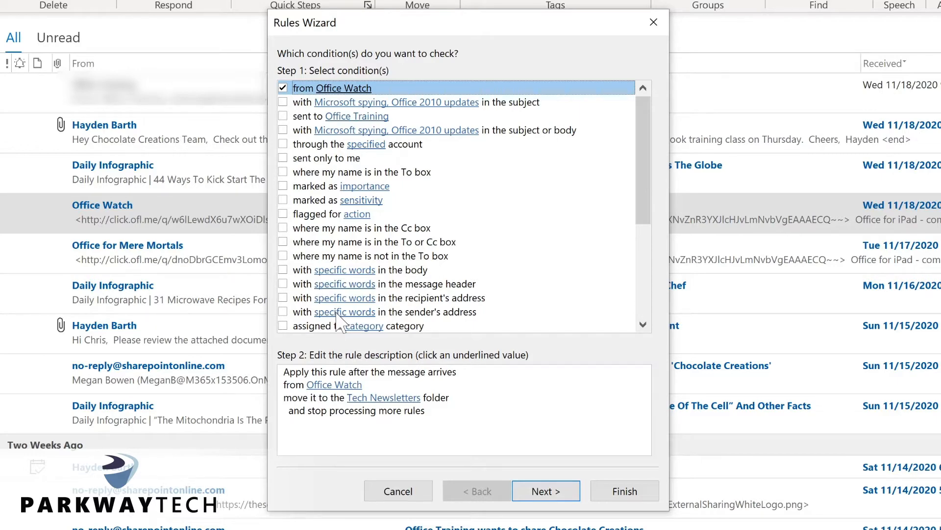
left_click(546, 491)
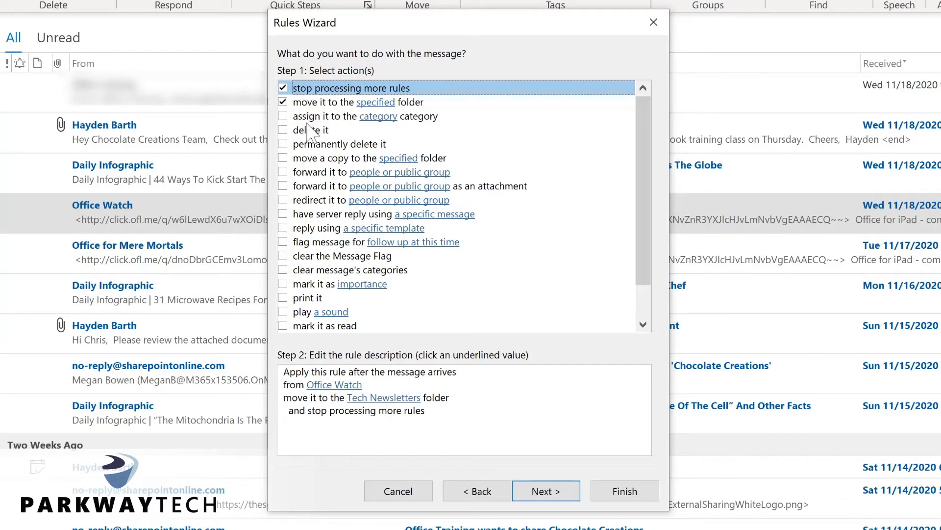
left_click(544, 496)
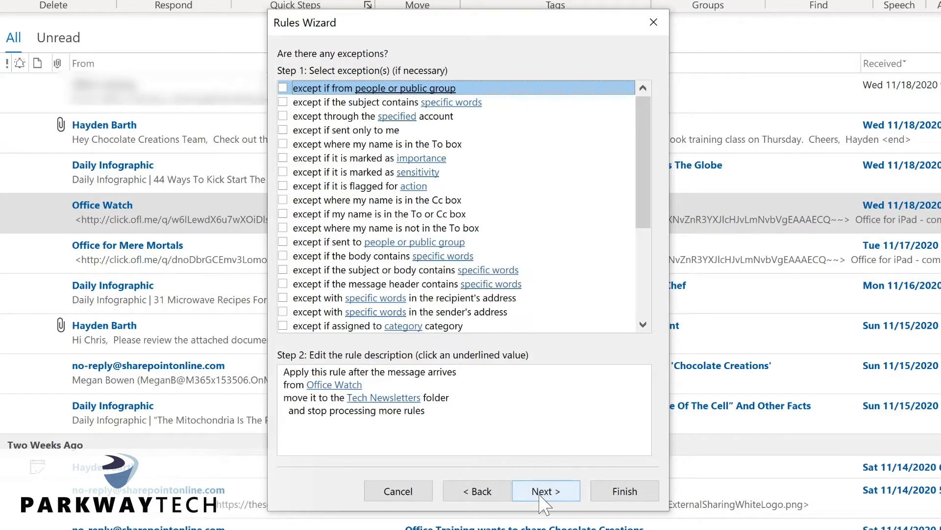
left_click(543, 494)
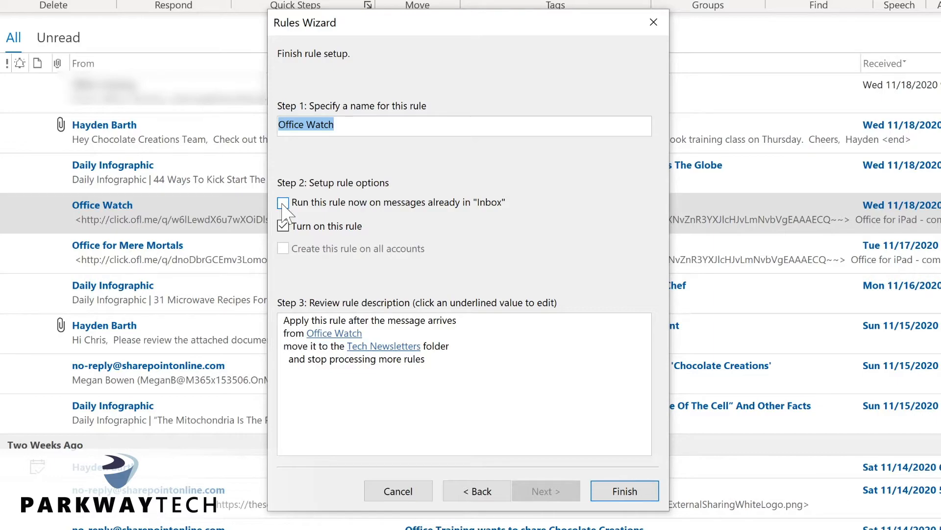
left_click(283, 203)
left_click(618, 490)
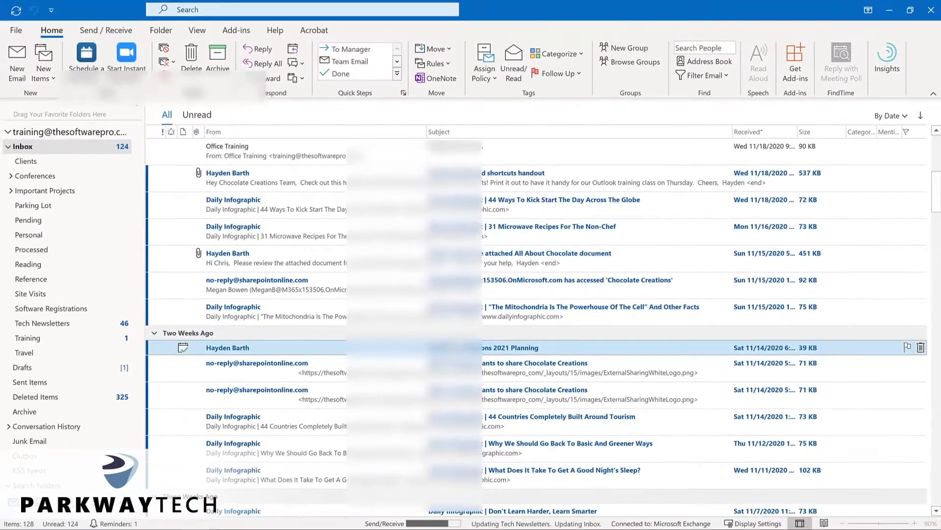
Review the moved messages in the Tech Newsletters folder and open the rules and alerts management
left_click(70, 324)
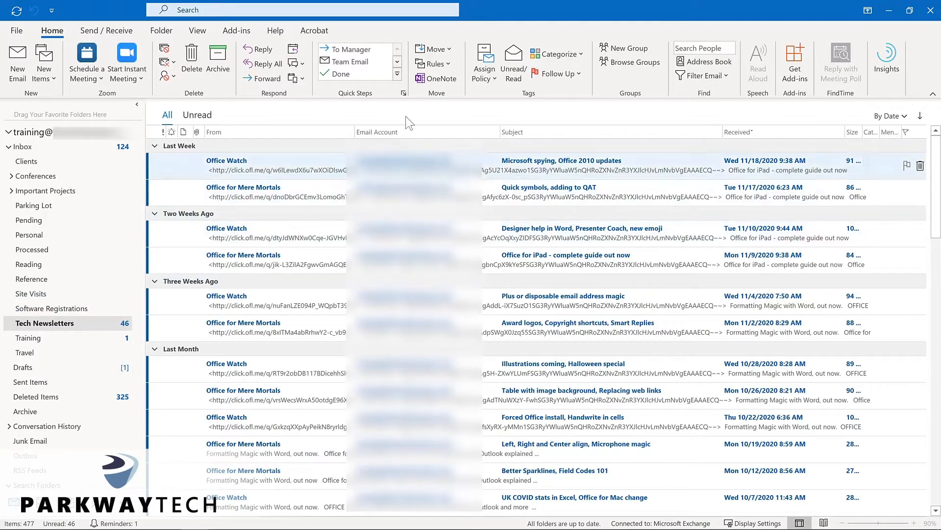
left_click(444, 65)
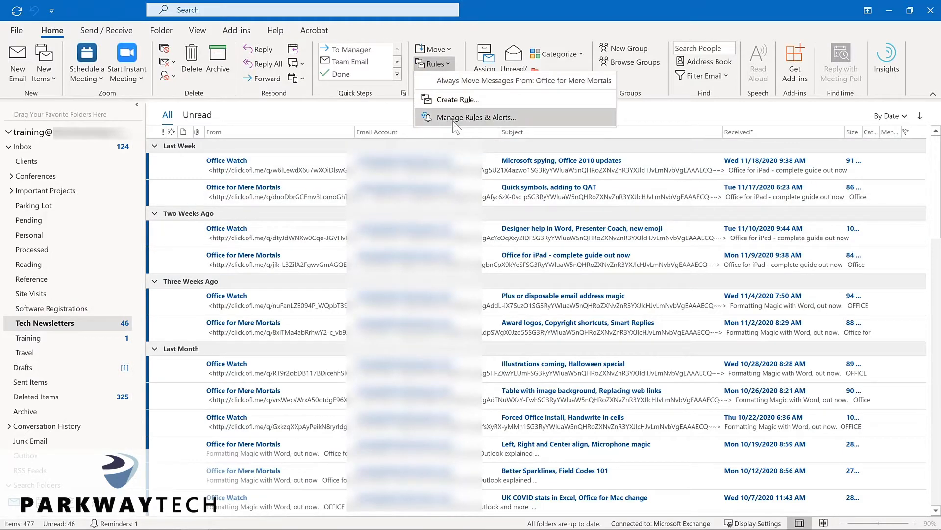
left_click(451, 116)
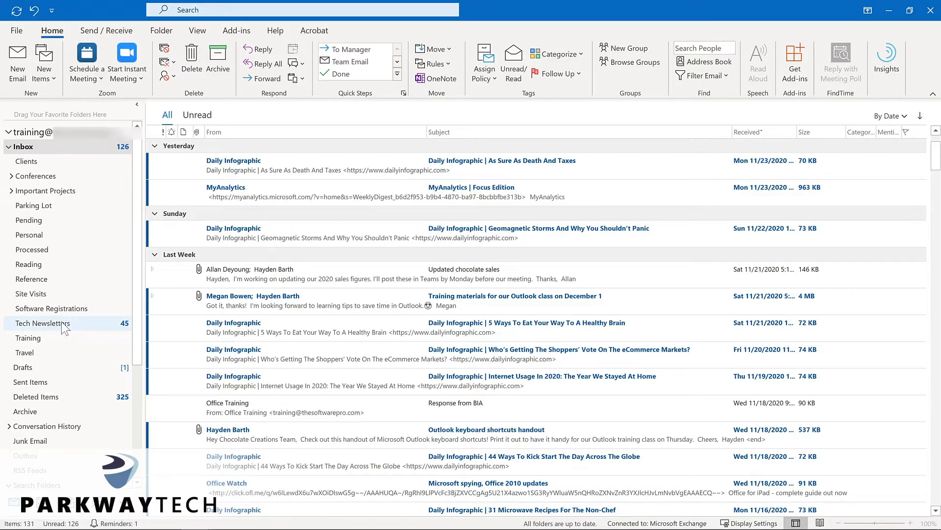
Add the Tech Newsletters and Training folders to Favorites
left_click_drag(63, 323, 65, 113)
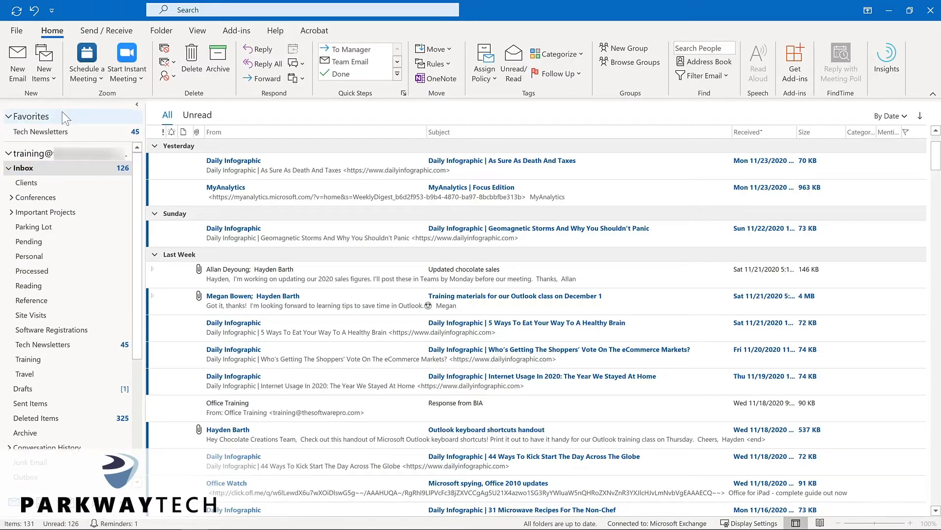
right_click(48, 358)
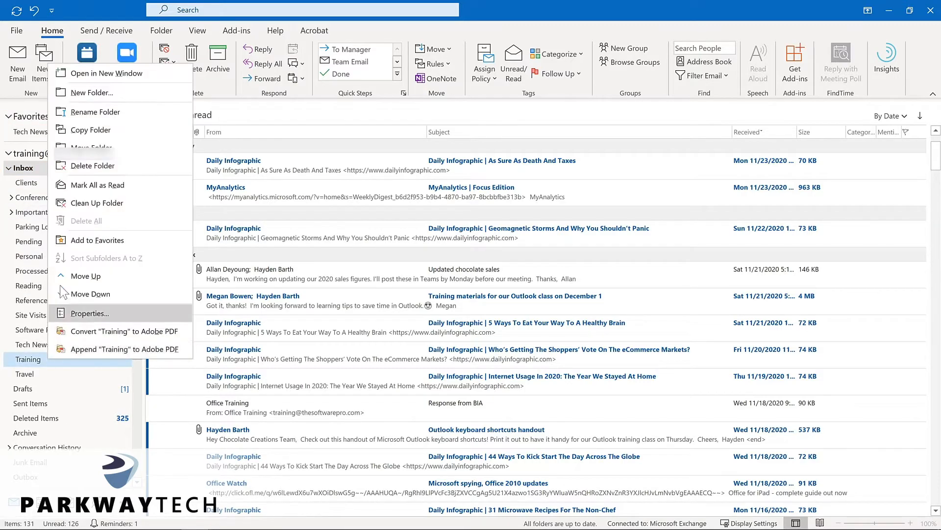
left_click(84, 239)
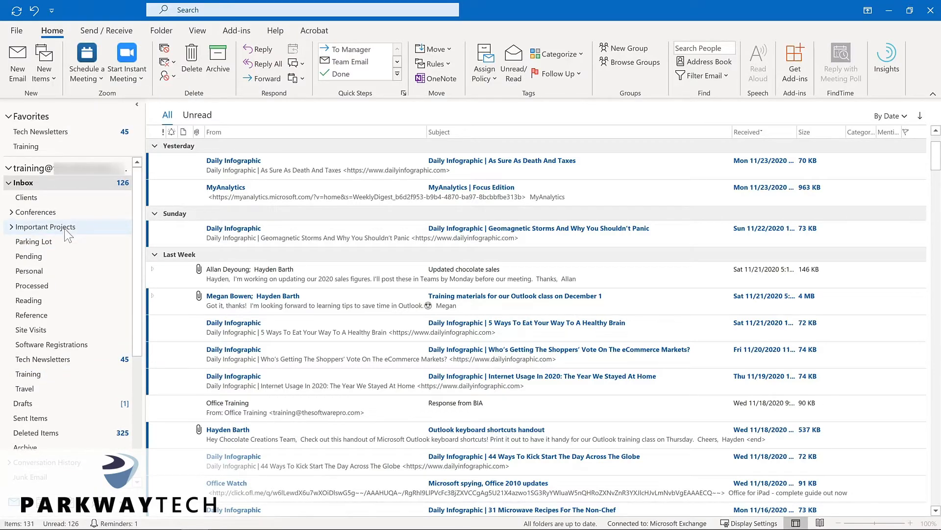
Add the Important Projects folder to Favorites
left_click(67, 228)
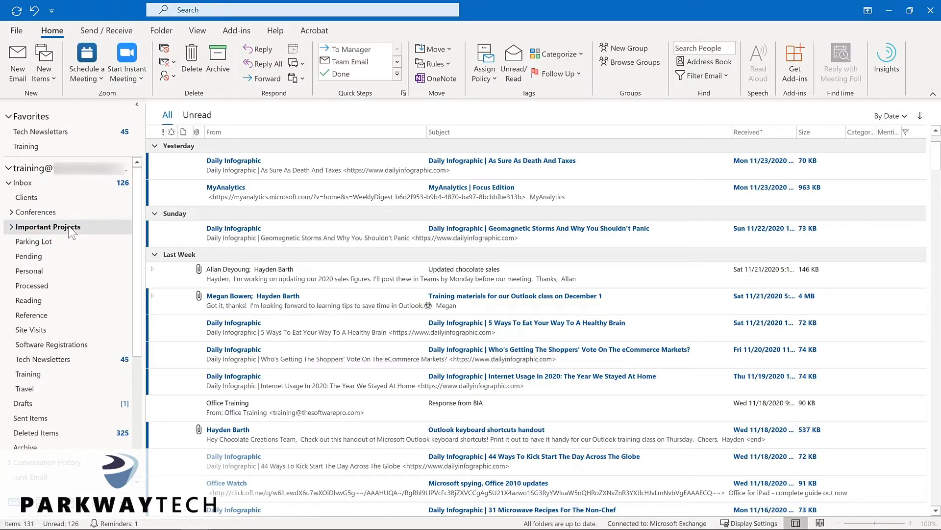
left_click(162, 32)
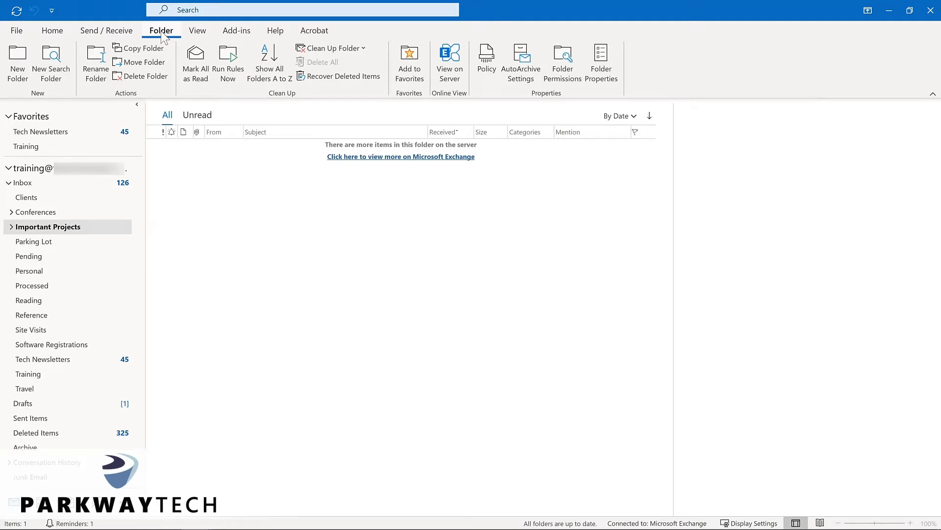
left_click(402, 66)
Move Tech Newsletters to the end of the Favorites list and remove Important Projects from Favorites
left_click(41, 132)
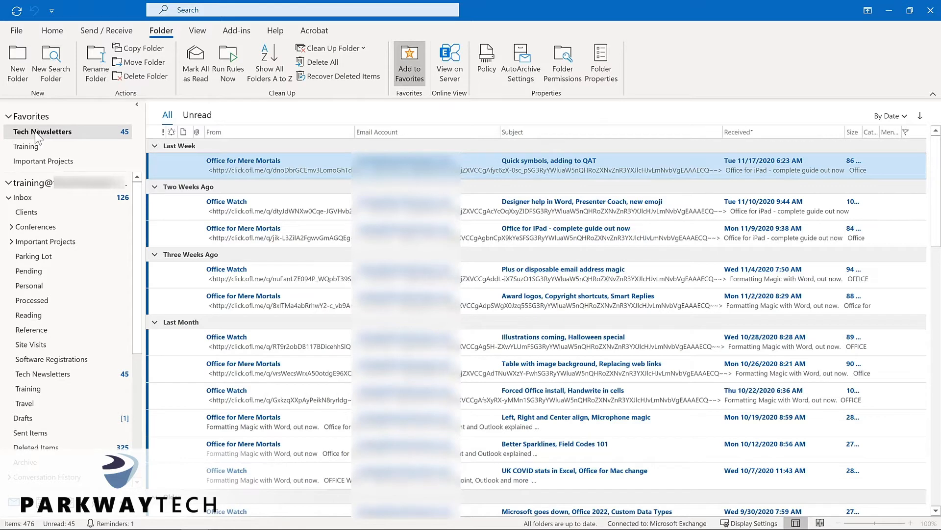
left_click_drag(37, 139, 37, 167)
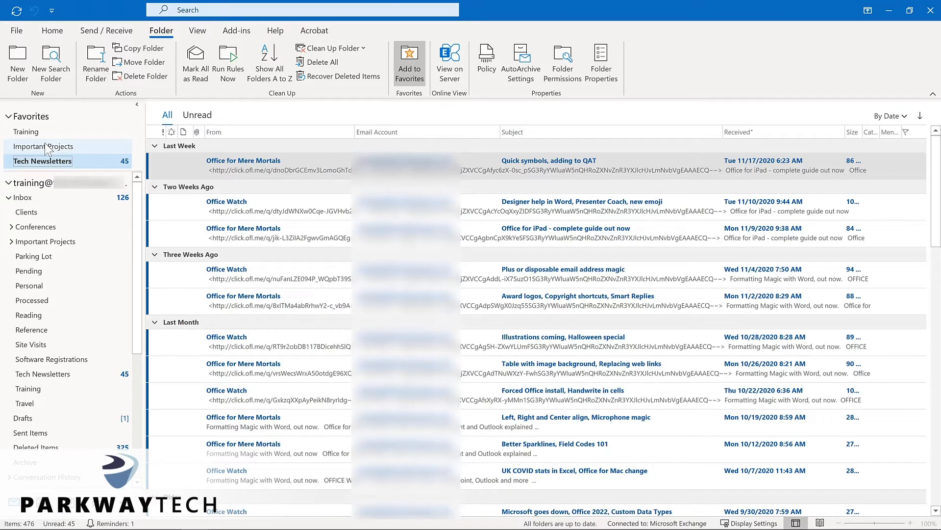
right_click(45, 147)
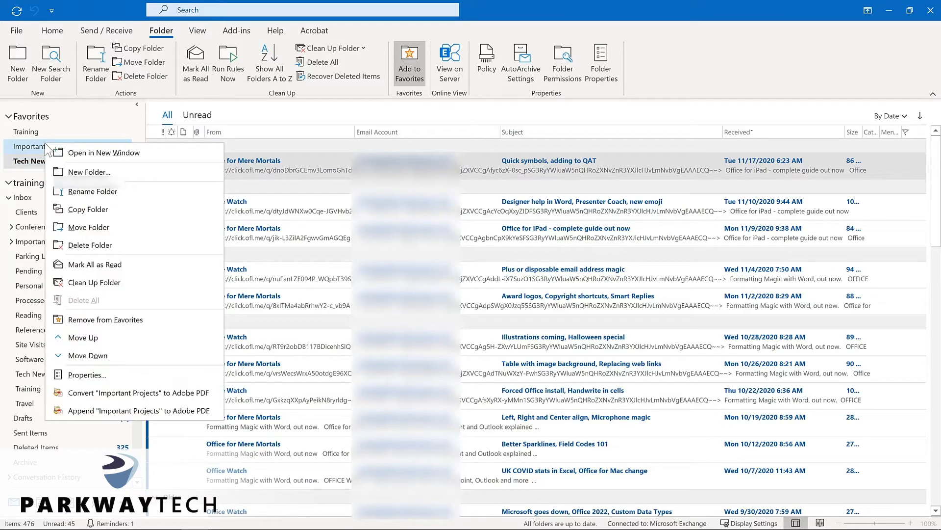
left_click(97, 316)
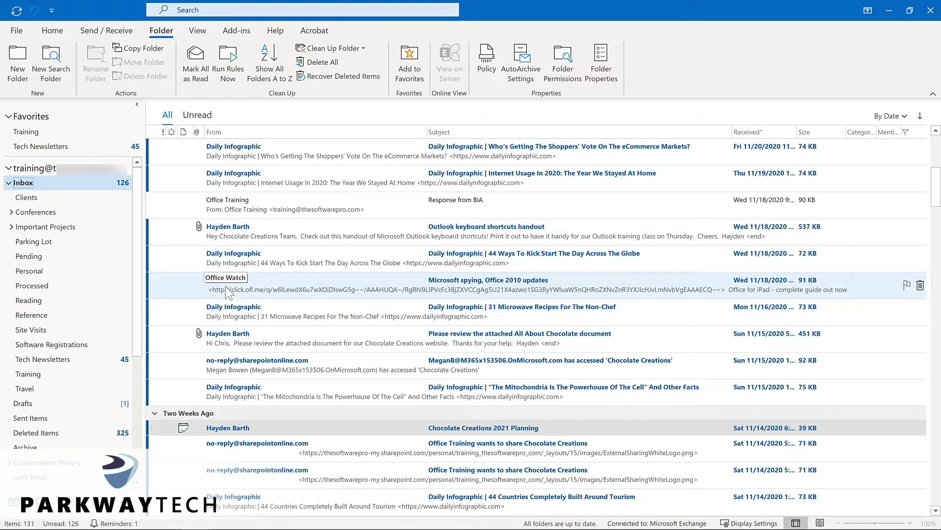
Move the Office Watch message "Microsoft spying, Office 2010 updates" from the Inbox into the favorite Tech Newsletters folder
left_click_drag(228, 293, 76, 148)
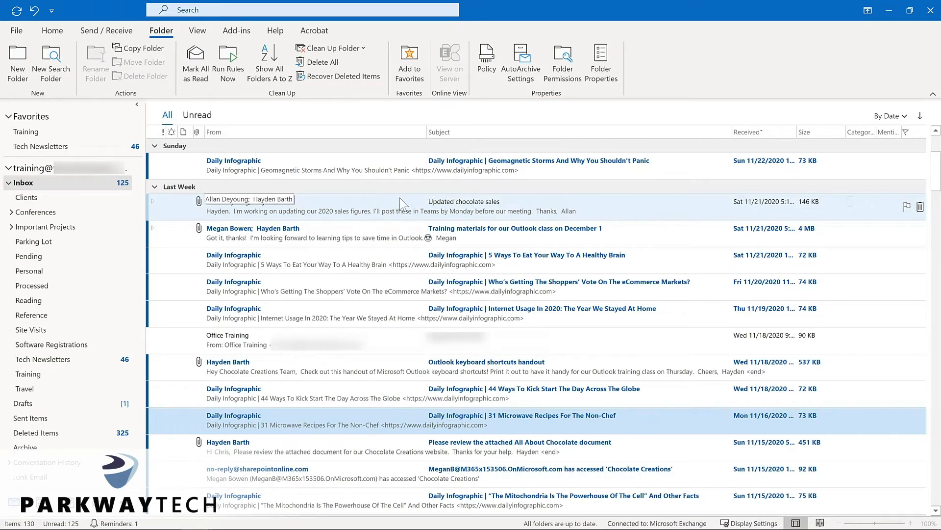
Flag the "Updated chocolate sales" message for follow-up with a reminder, setting its start date to Monday, November 30, 2020
left_click(906, 204)
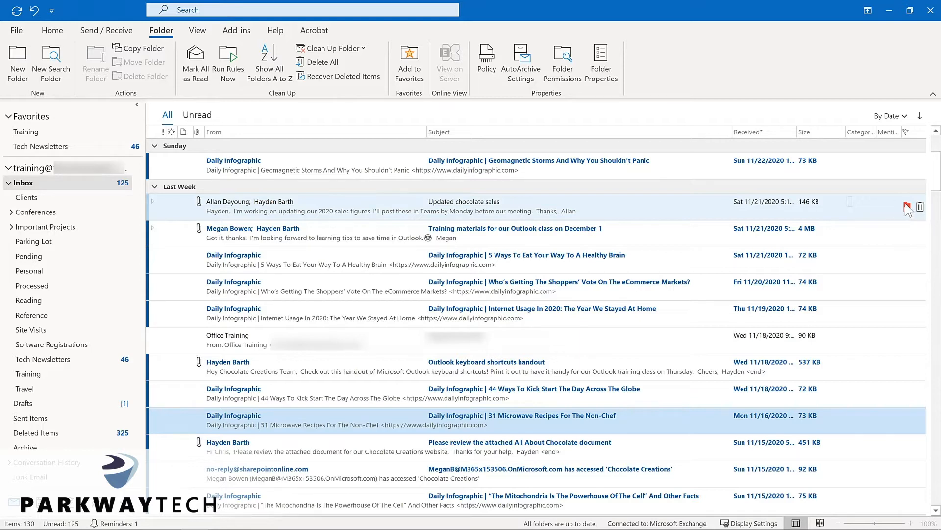
right_click(907, 208)
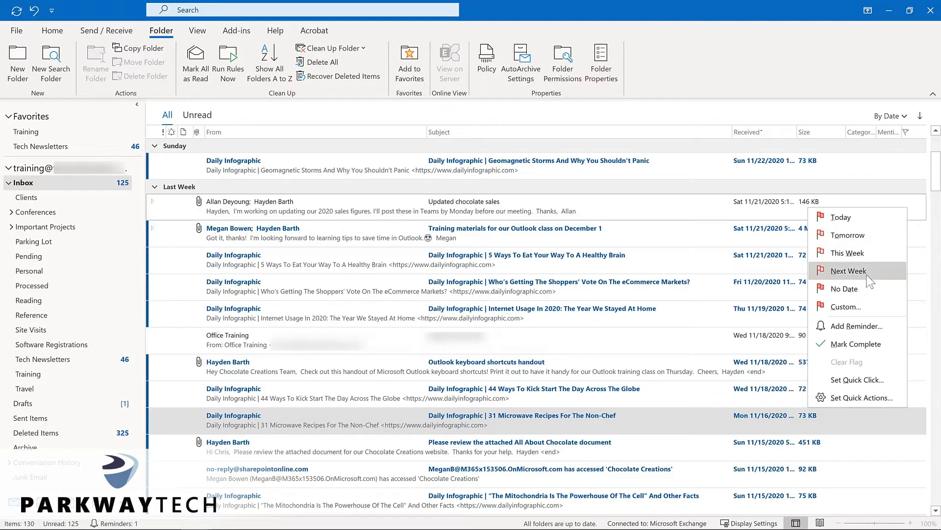
left_click(857, 326)
left_click(562, 254)
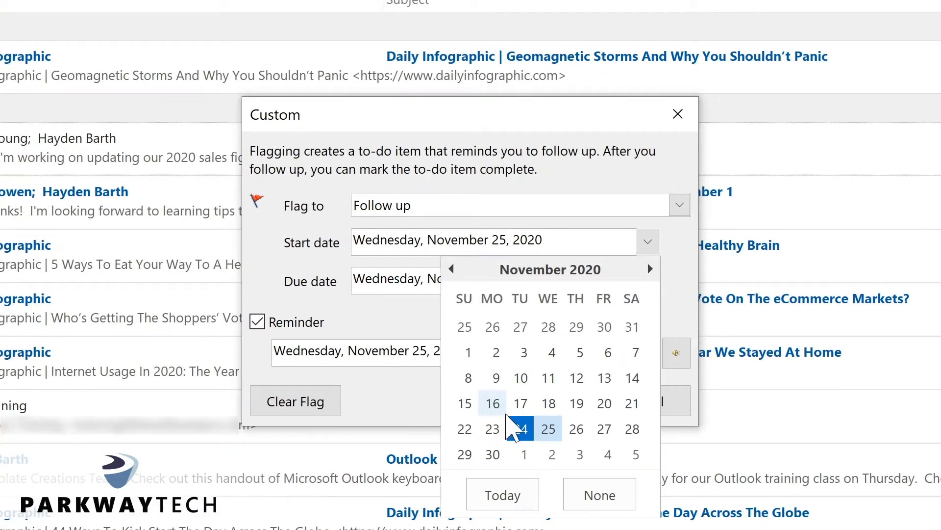
left_click(493, 454)
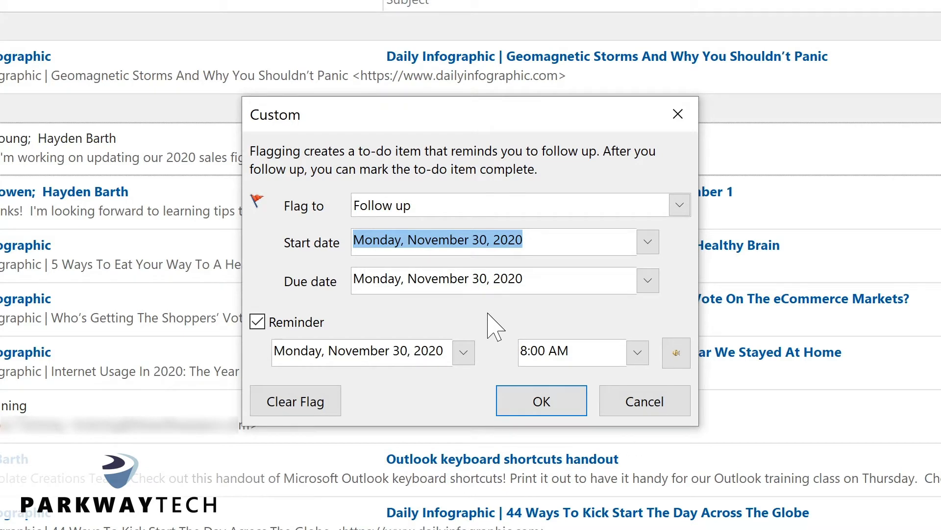
left_click(544, 402)
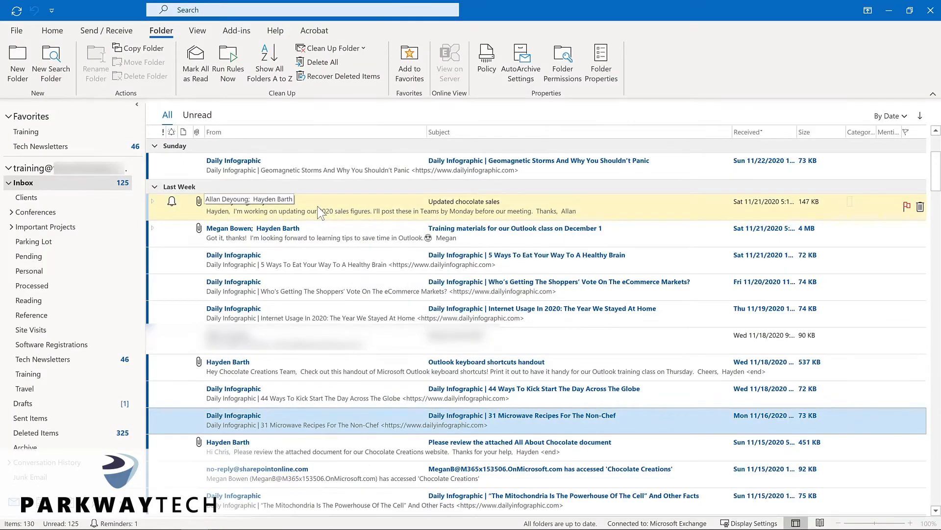
Open the flagged "Updated chocolate sales" message, review its follow-up details and flag options, and return to the Inbox list
double_click(320, 212)
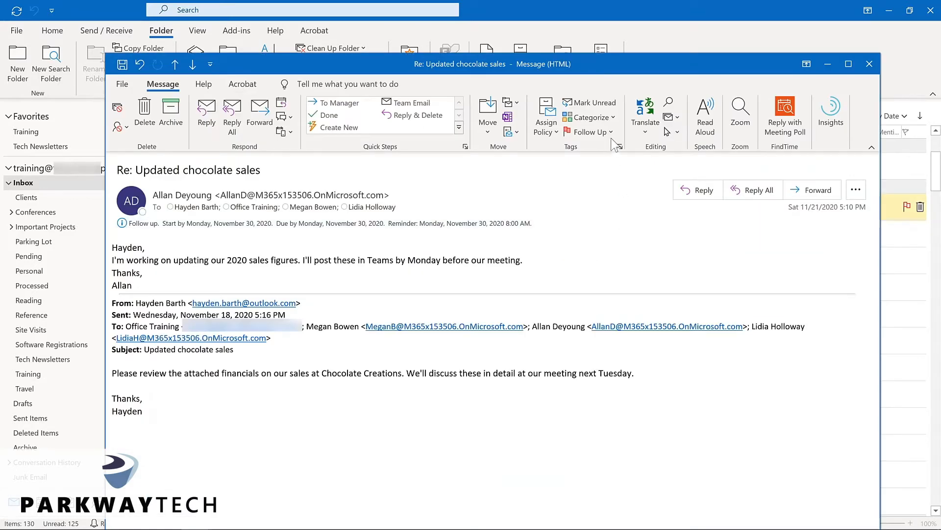
left_click(610, 131)
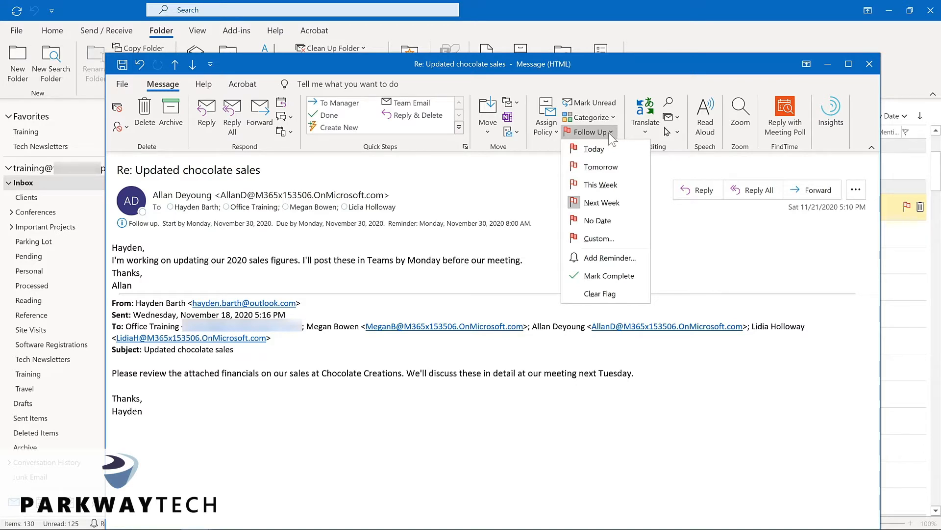
left_click(869, 64)
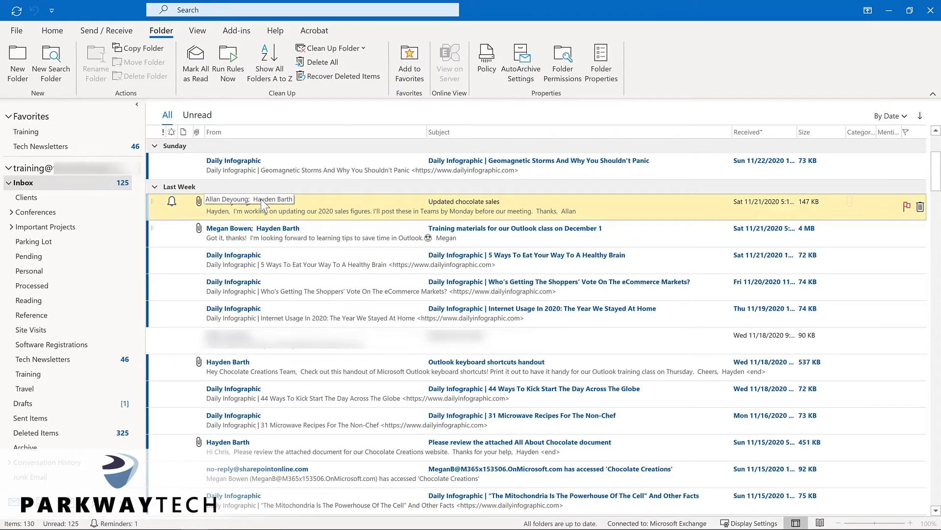
scroll(261, 199, "down", 3)
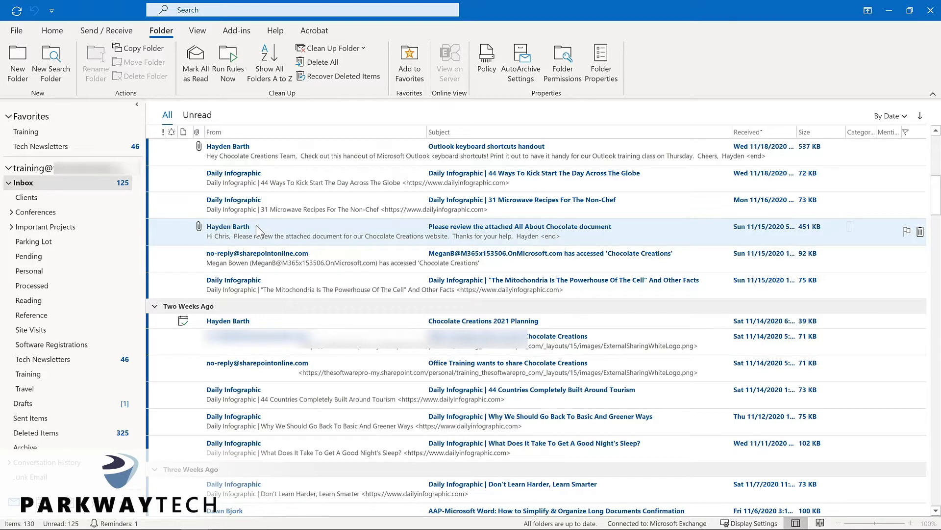
Create a task from the "Please review the attached All About Chocolate document" message, copying the message into it as an attachment
left_click_drag(256, 225, 97, 501)
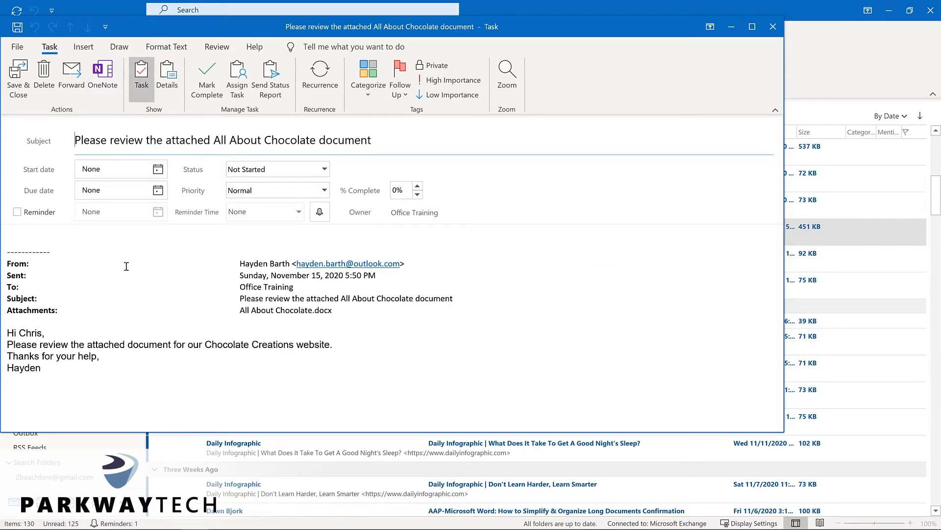
key("Escape")
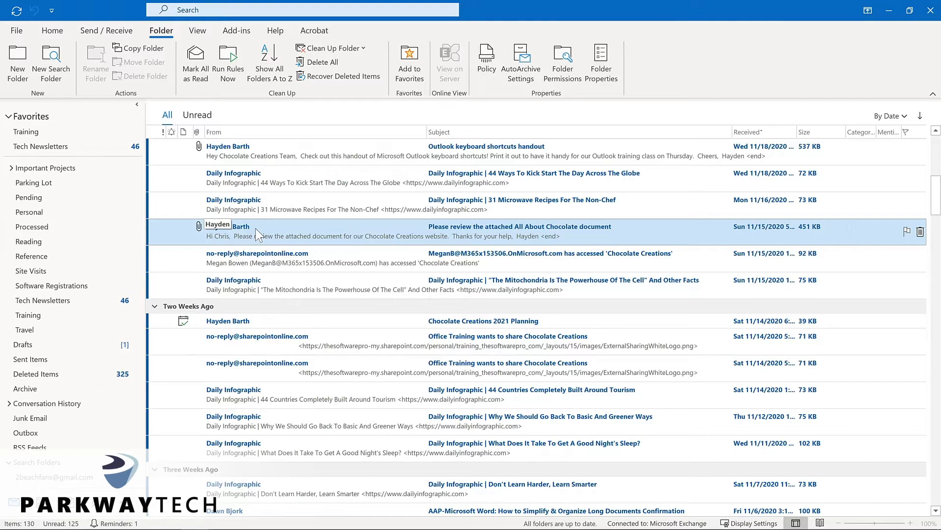
left_click_drag(255, 228, 66, 502)
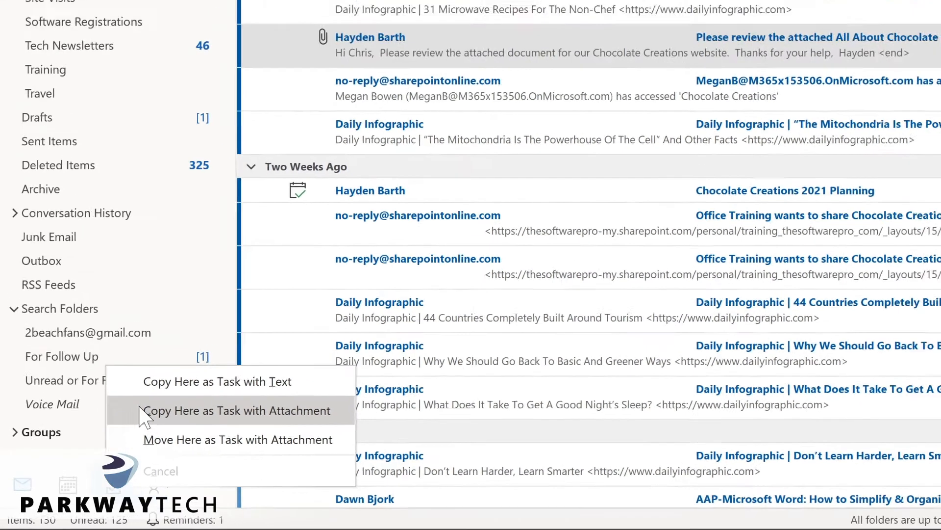
left_click(173, 384)
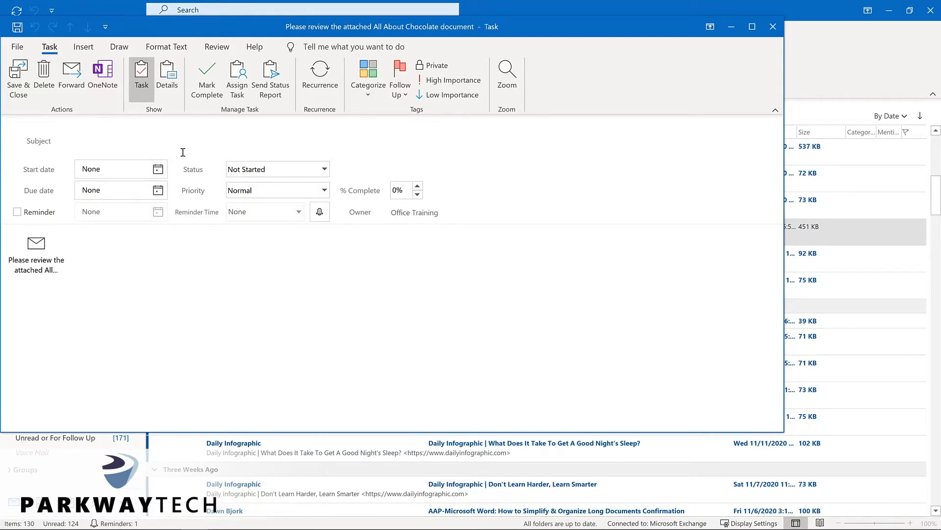
Set the new task's start date to Thursday, December 3, 2020 and turn on its reminder
left_click(158, 168)
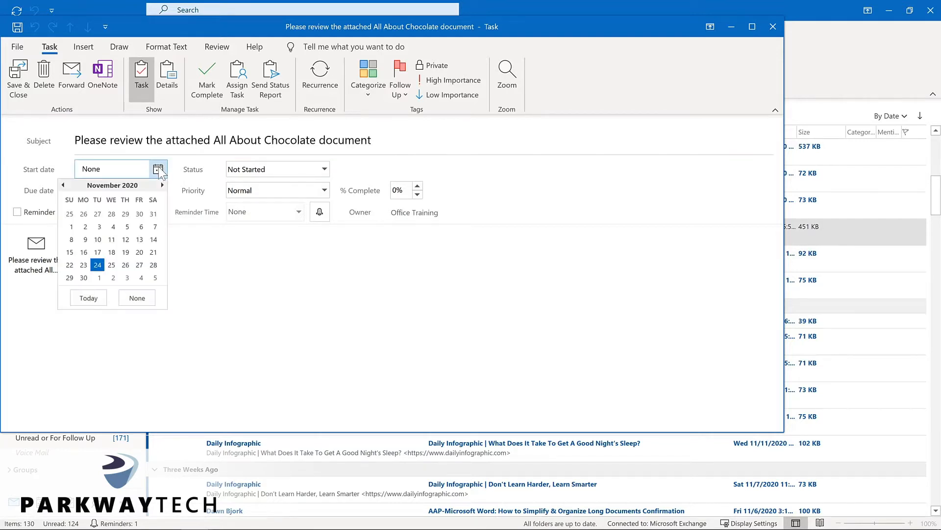
left_click(127, 278)
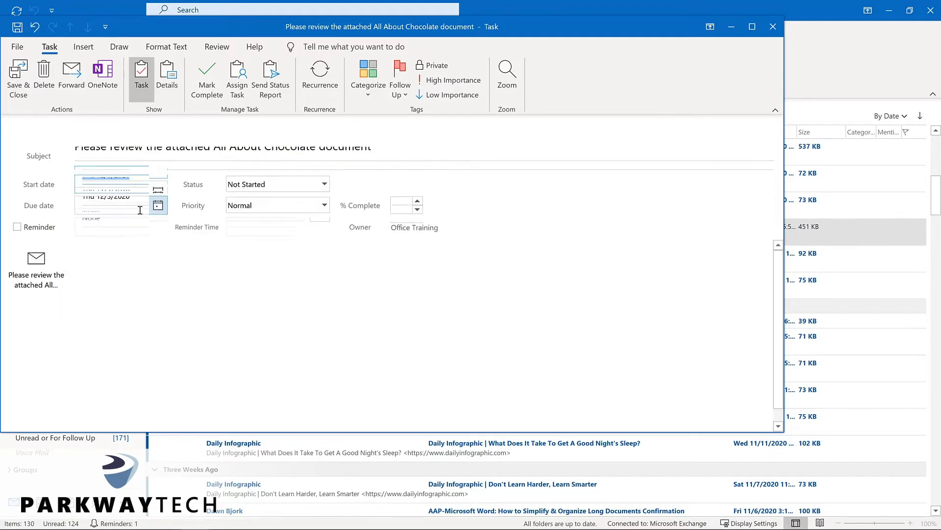
left_click(18, 228)
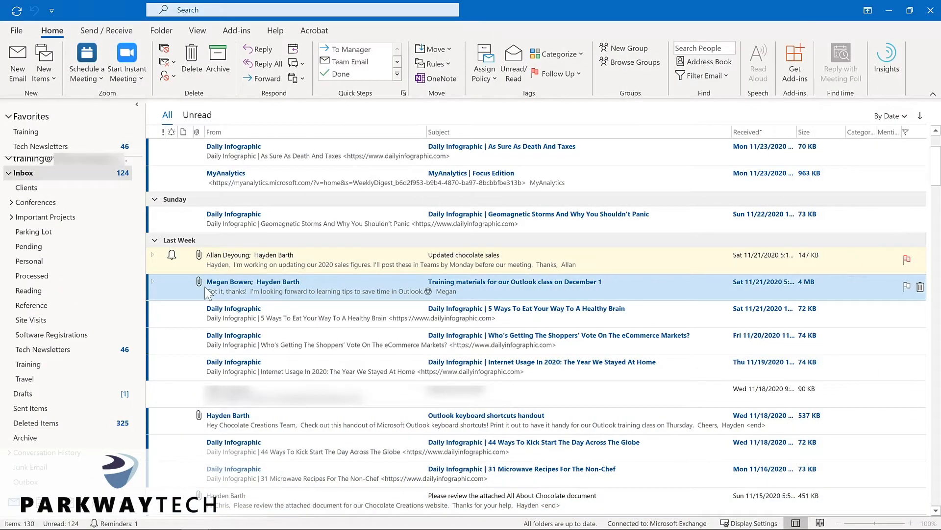
Create a meeting from the training materials message, titled "Review materials for Outlook training", Mon 11/30/2020, 11:00 AM to 12:00 PM, location Virtual, and send the invitation
left_click_drag(195, 289, 43, 503)
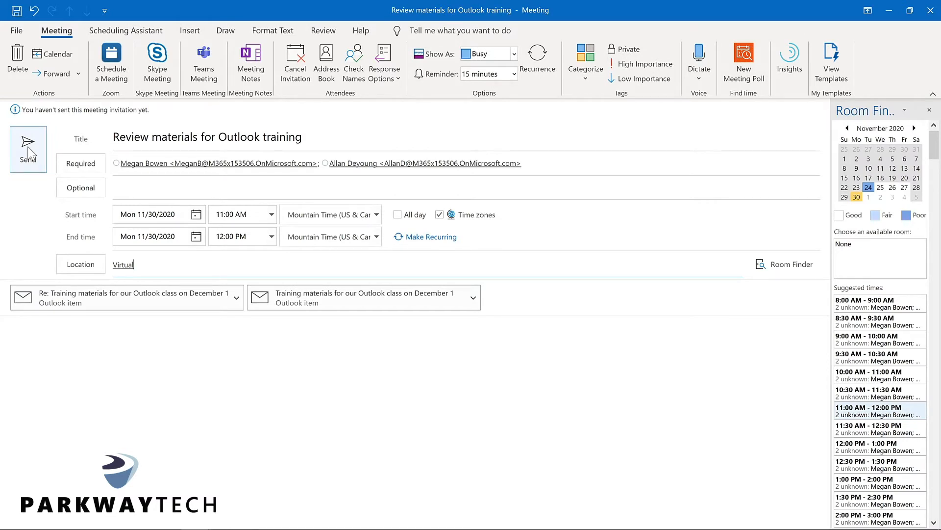
left_click(29, 152)
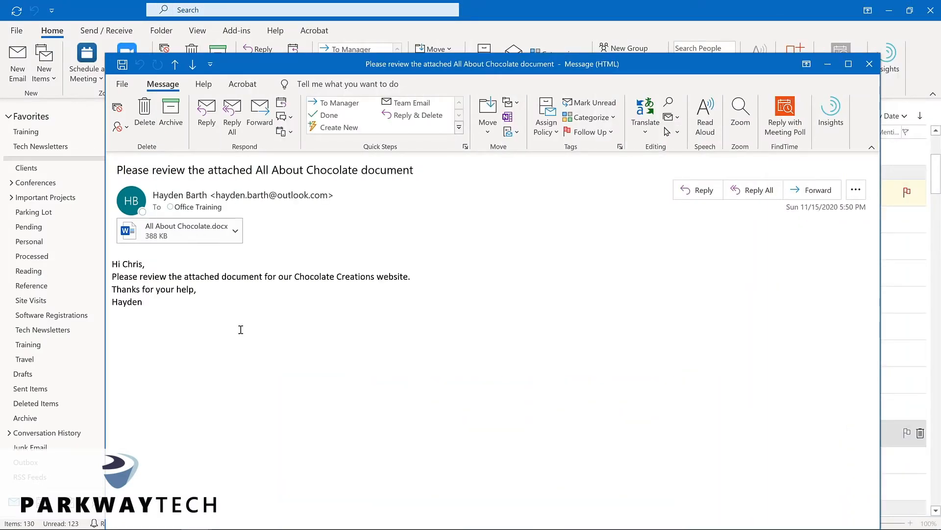
Open the program options from the "Please review the attached All About Chocolate document" message and return to the message
left_click(122, 84)
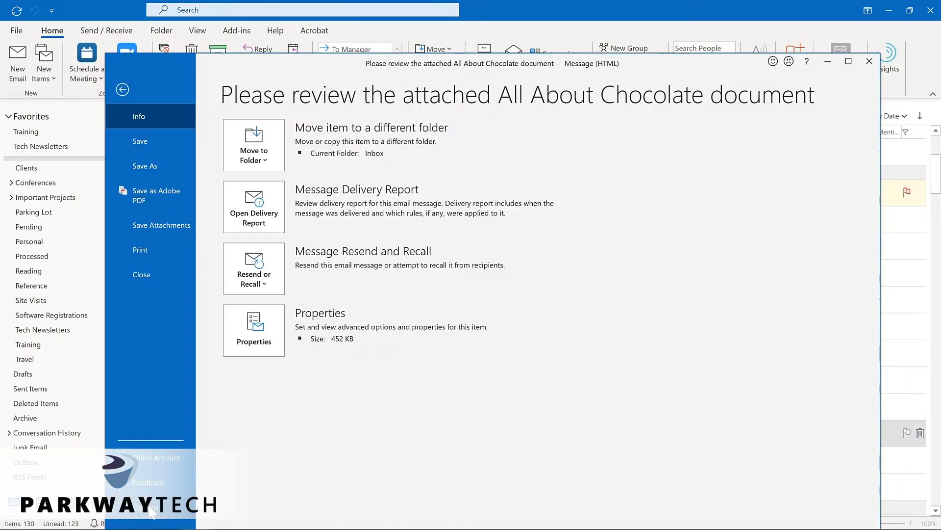
left_click(149, 507)
left_click(287, 248)
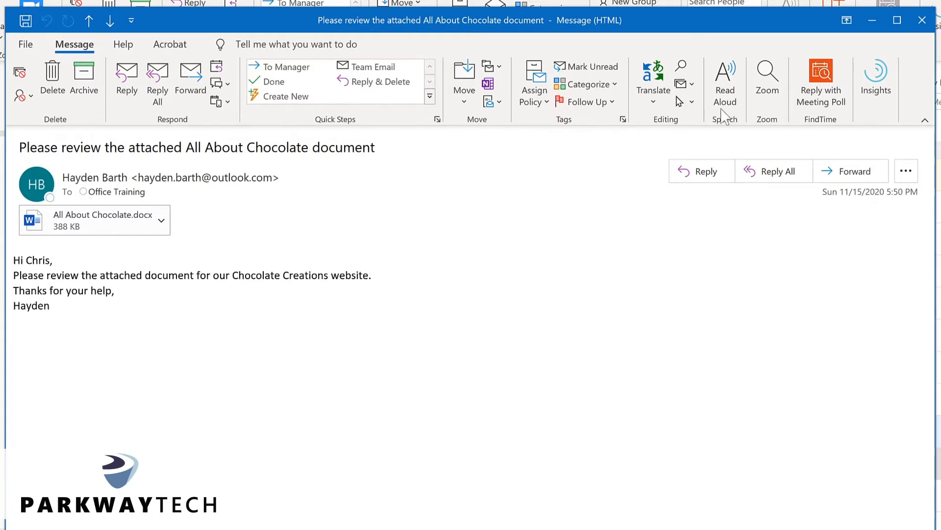
Have the open message read aloud, pause it, restart from the "Please review the attached document" line, and pause again
left_click(724, 83)
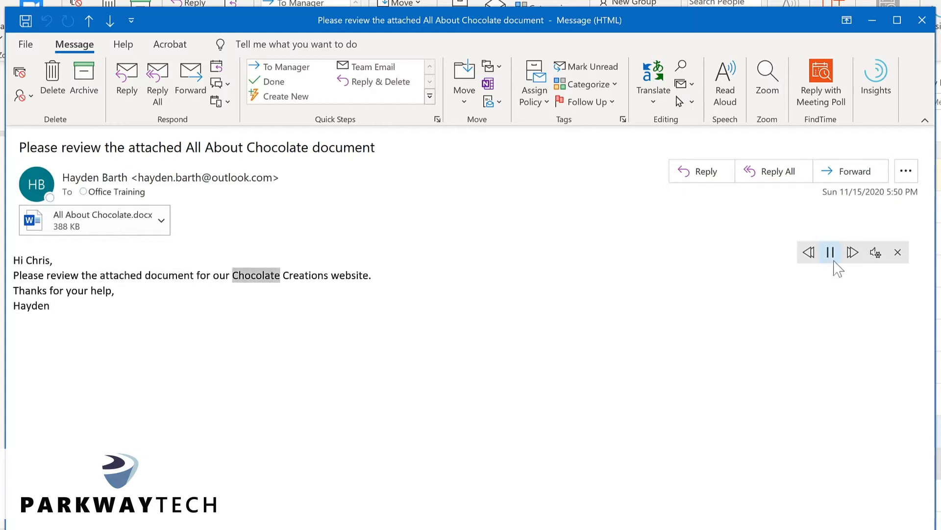
left_click(831, 254)
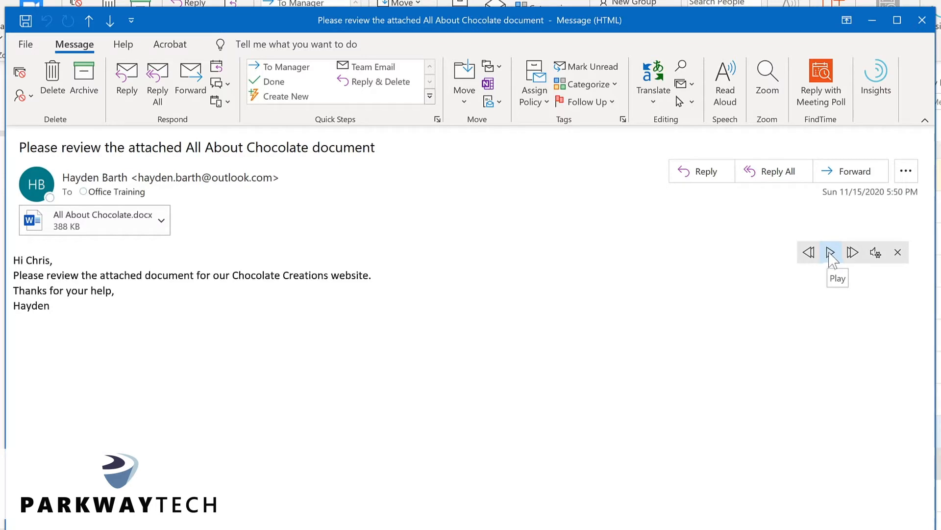
left_click(165, 275)
left_click(831, 252)
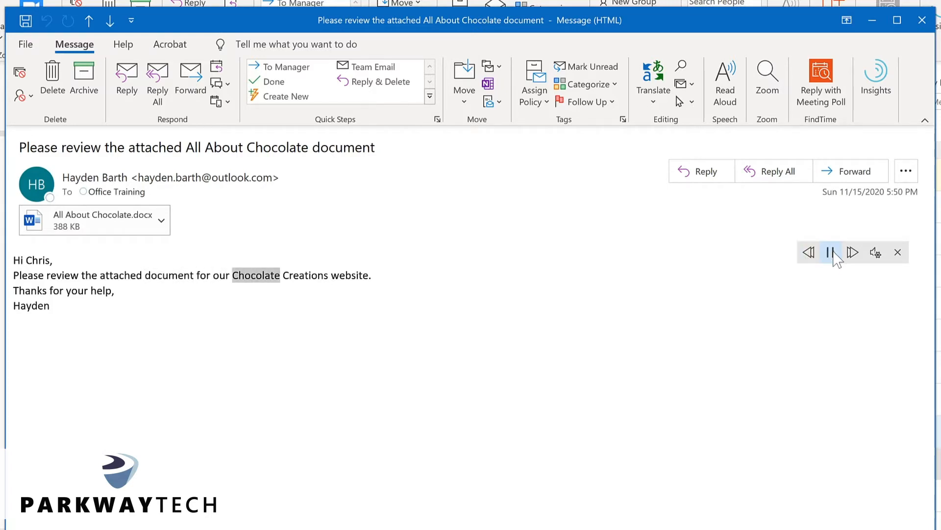
left_click(832, 252)
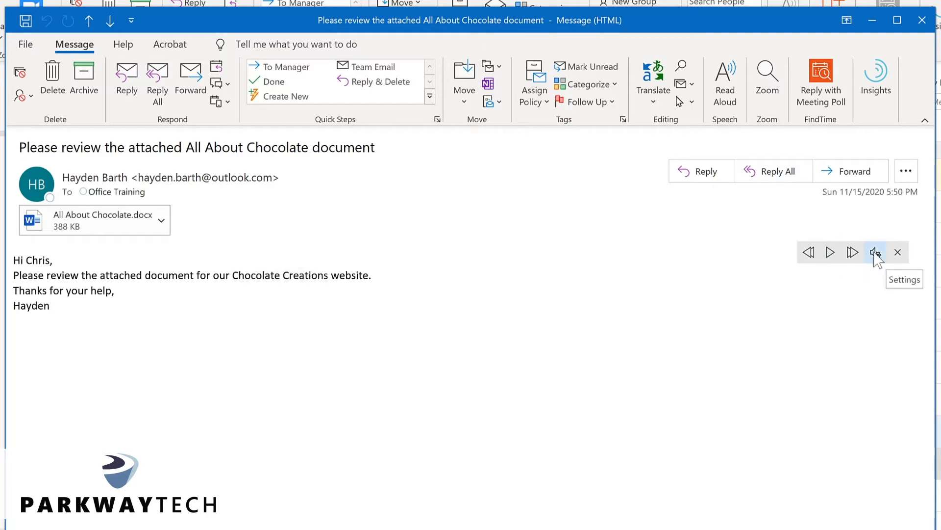
Make the Read Aloud speed slightly faster, choose the Microsoft Mark voice, and resume reading the message
left_click(873, 256)
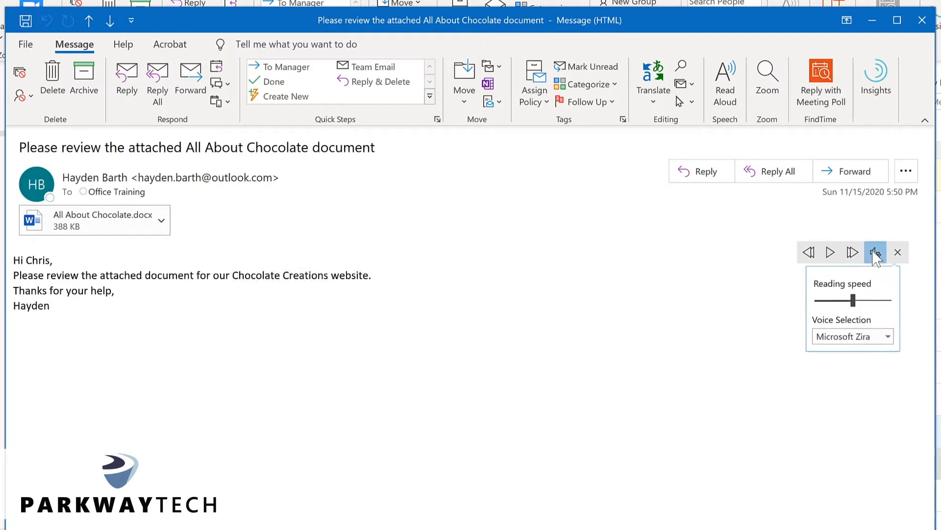
left_click_drag(855, 302, 865, 304)
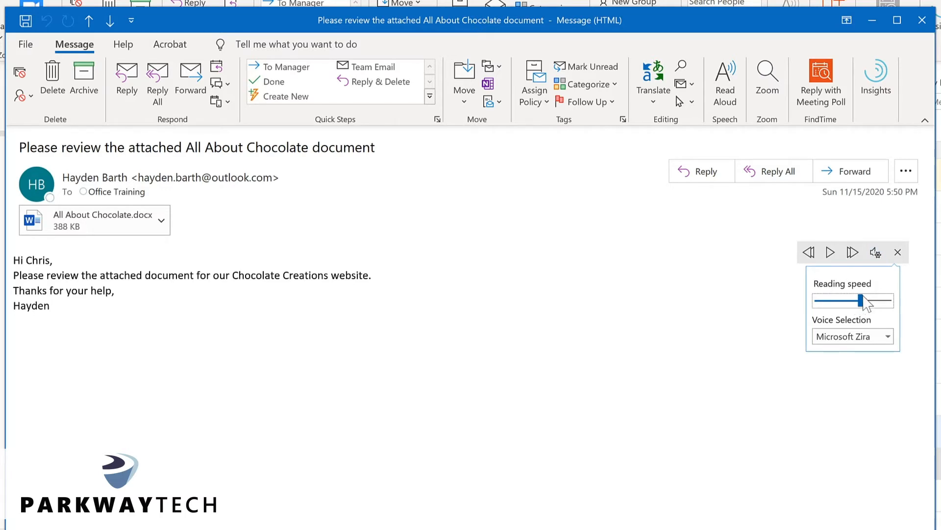
left_click(888, 336)
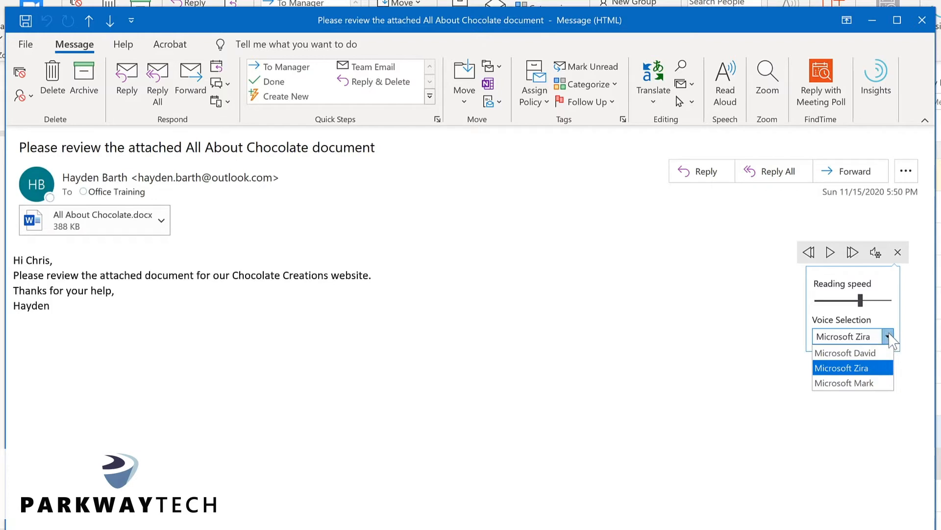
left_click(876, 383)
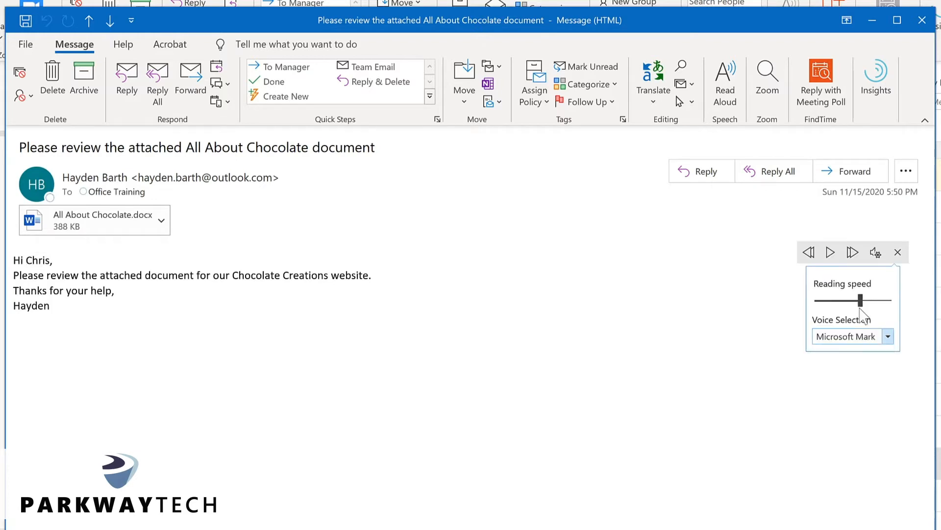
left_click(830, 253)
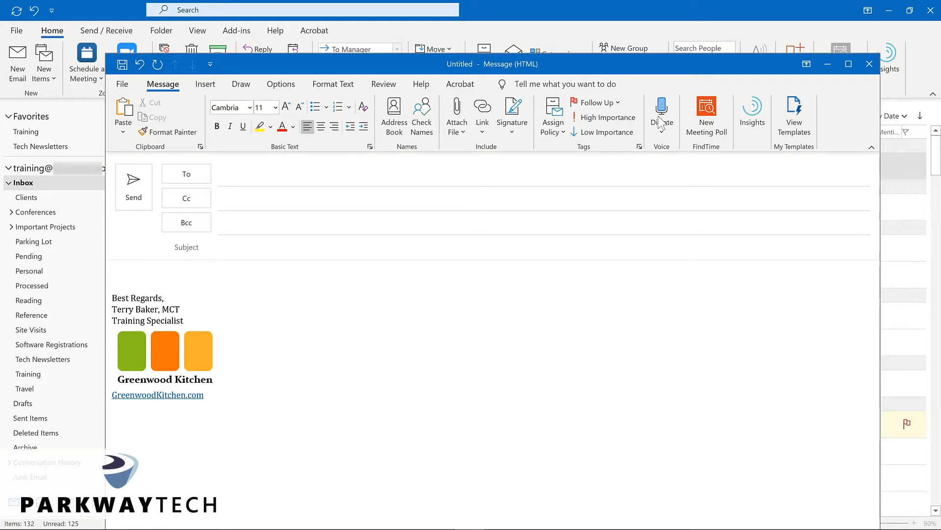
Dictate the subject "This is my subject line" and a body beginning "the dictation feature is a handy way to create and respond to"
left_click(660, 123)
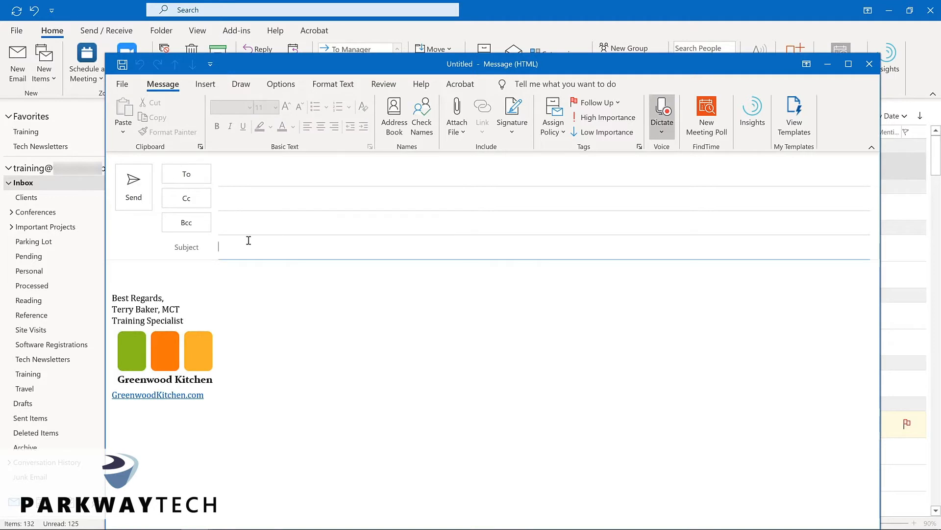
left_click(193, 276)
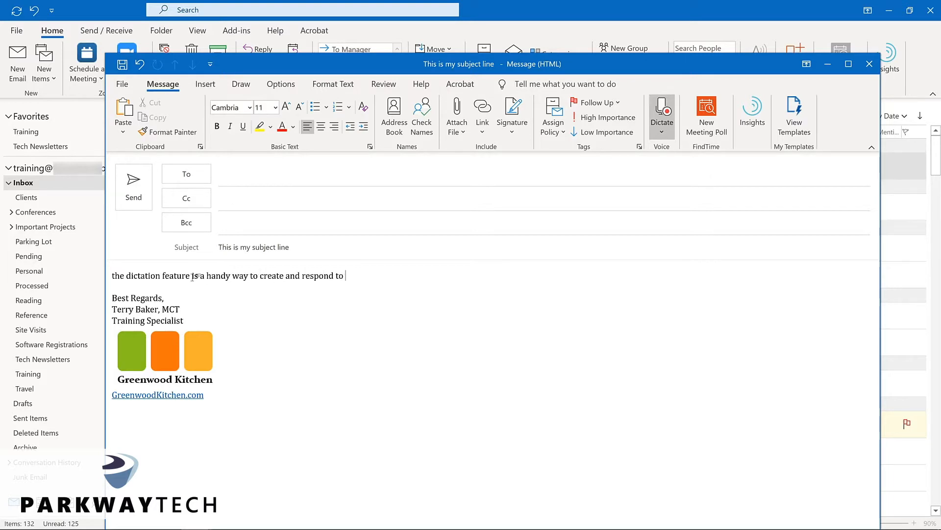
left_click(661, 118)
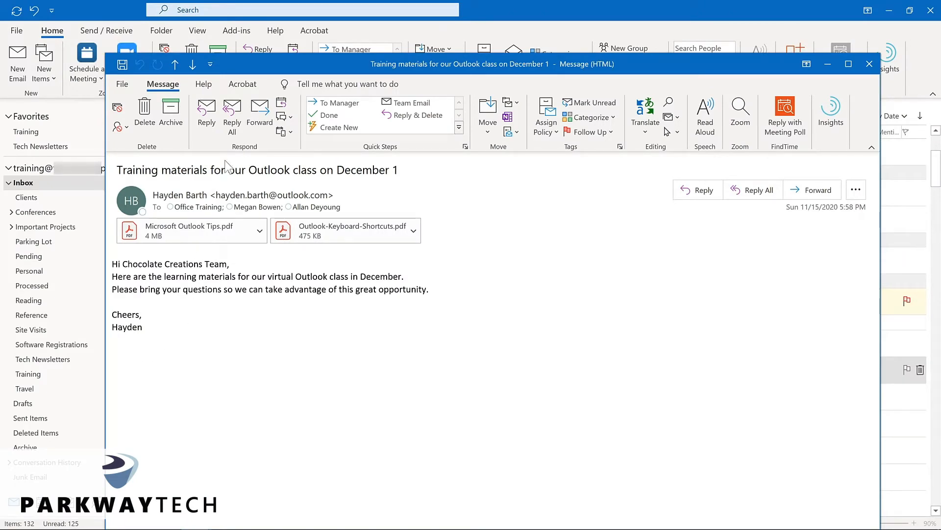
Reply to everyone on the training materials message with "Thanks so much! I'm looking forward to working together to learn how to be more productive with Outlook."
left_click(234, 119)
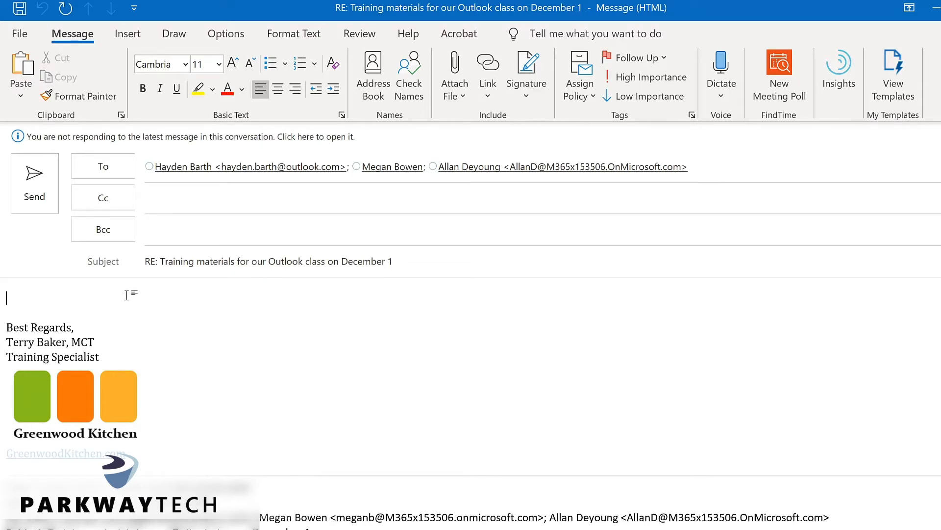
type("Thanks so much! I'm looking forward to working together to learn how to be more productive with Outlook.")
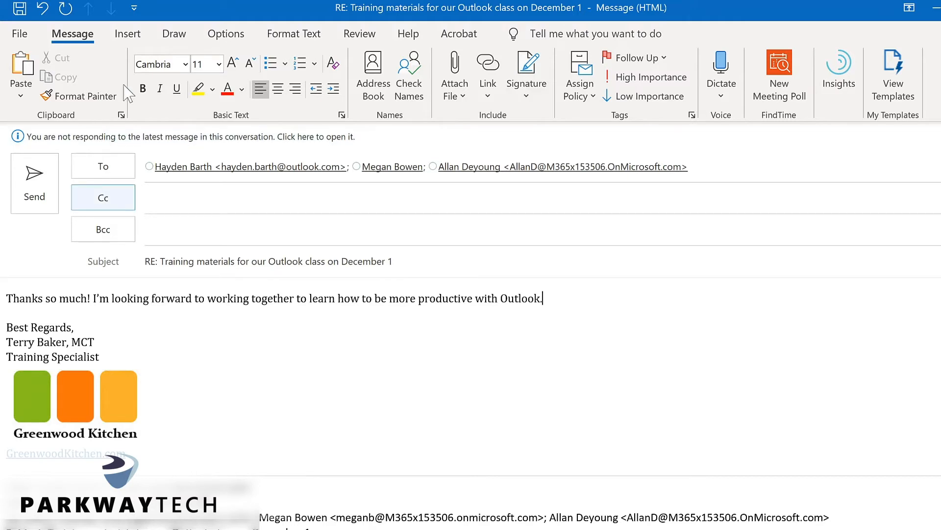
Delay delivery of the reply so it is not delivered before 11/30/2020 at 7:00 AM
left_click(233, 36)
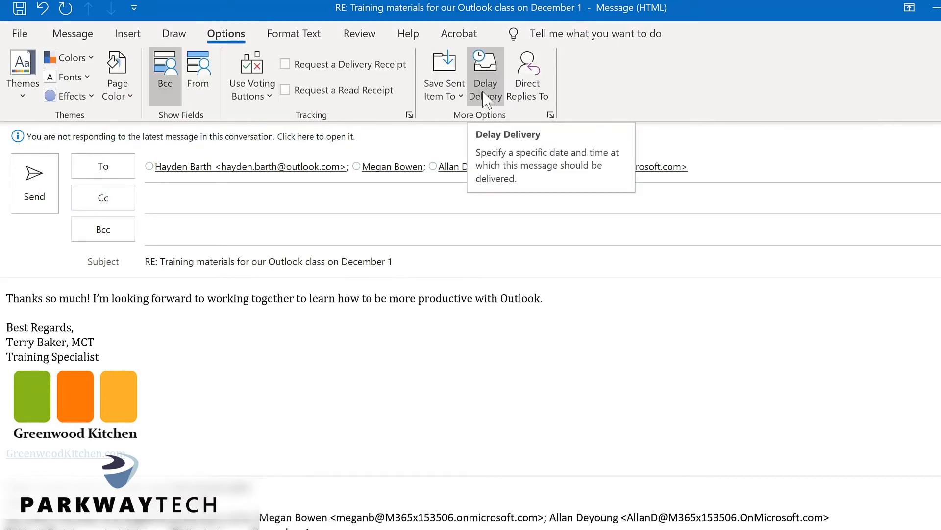
left_click(485, 93)
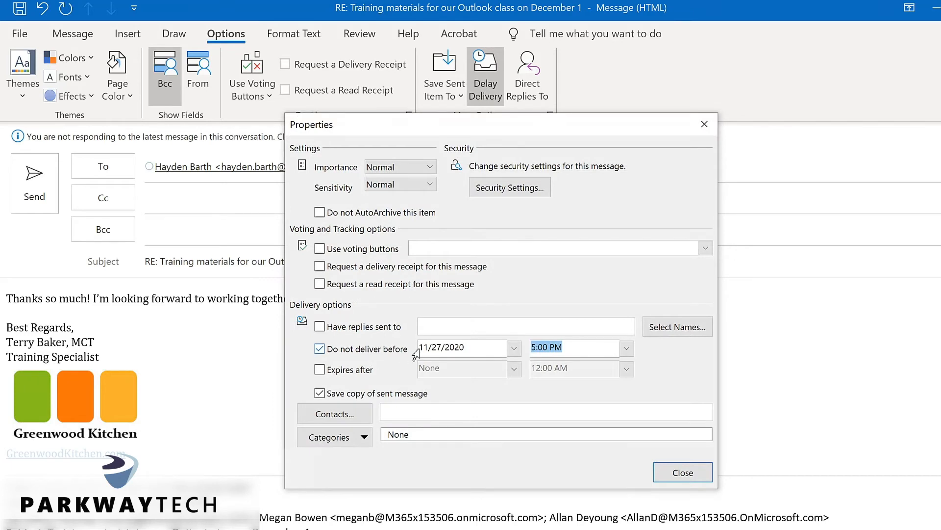
left_click(514, 348)
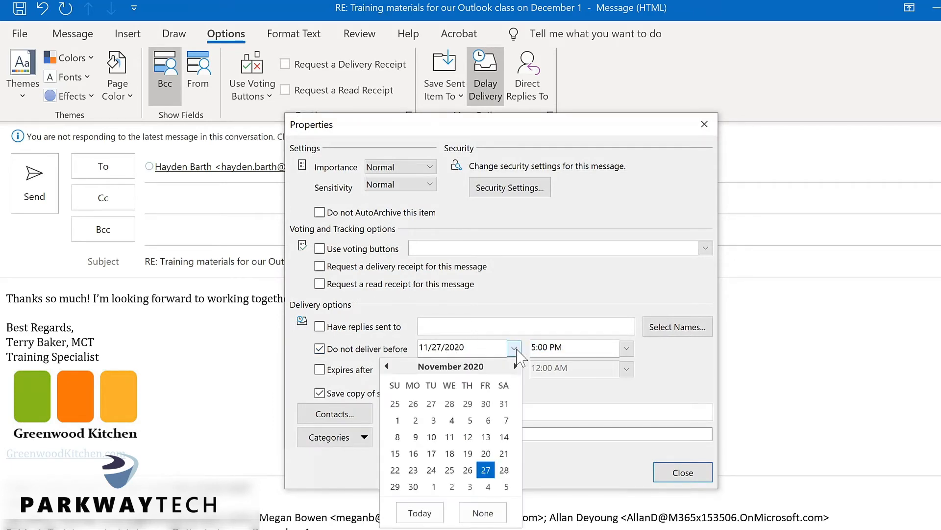
left_click(413, 486)
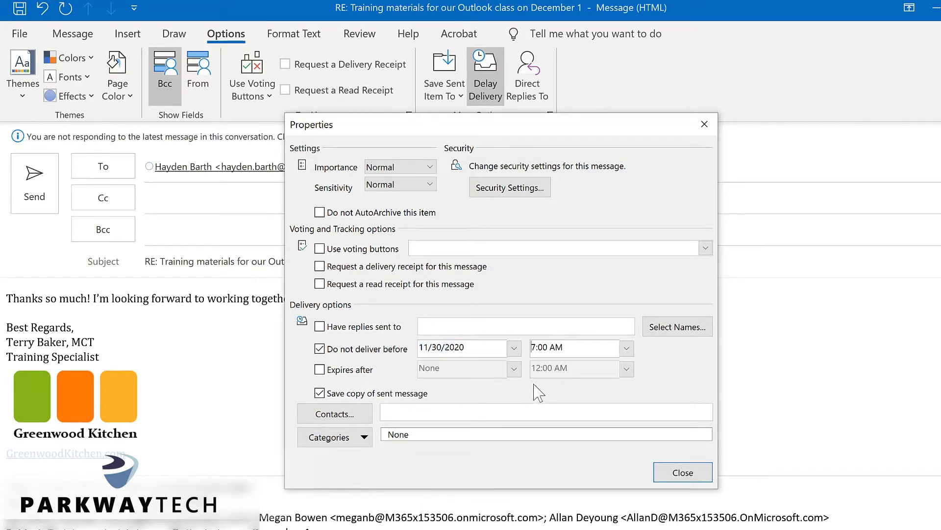
left_click(683, 472)
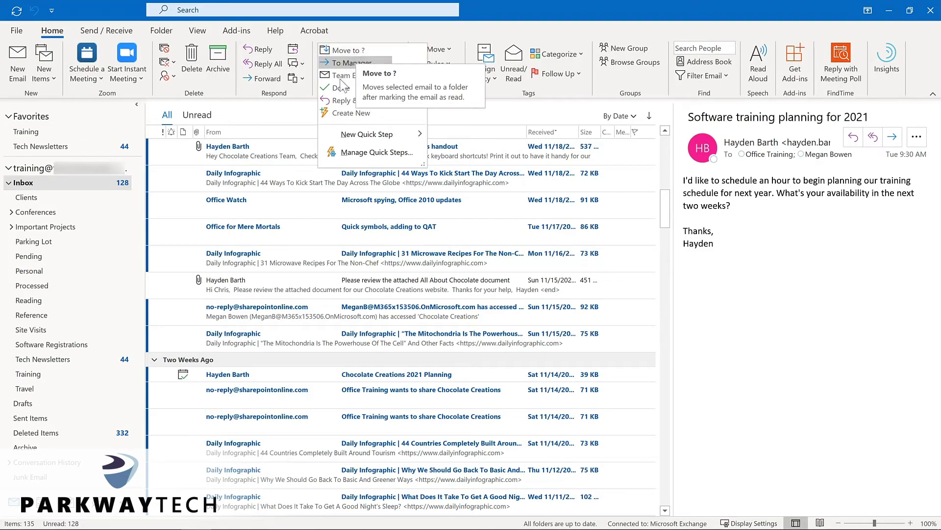
Create a Quick Step named "Tech Newsletters" with an action that moves messages to the Tech Newsletters folder
left_click(331, 114)
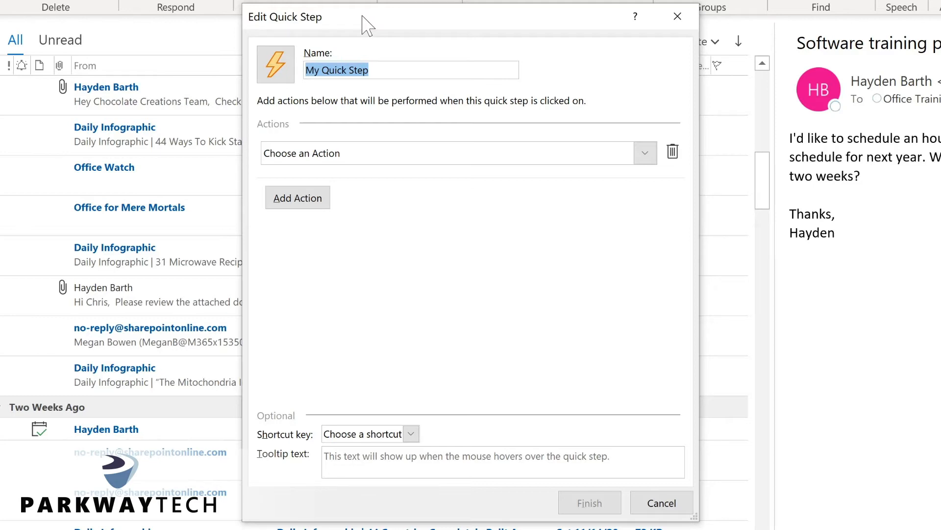
type("Tech Newsletters")
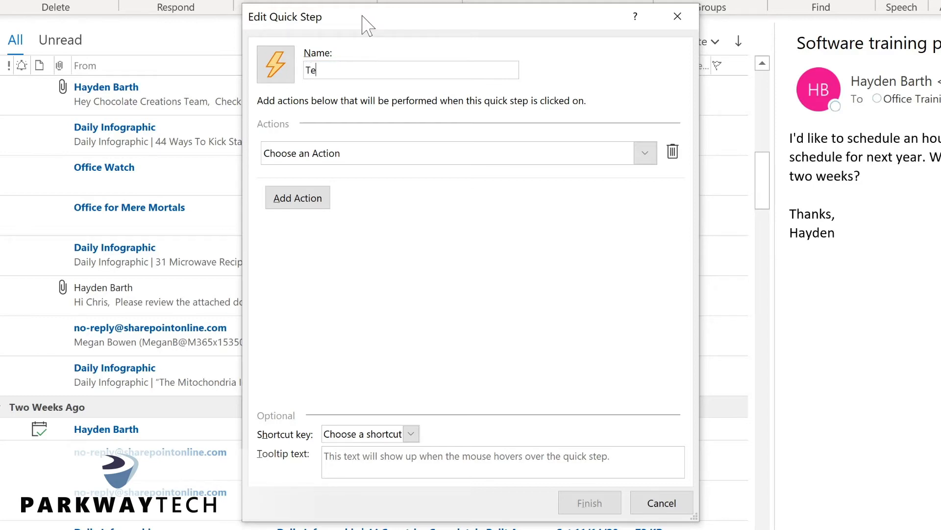
left_click(645, 154)
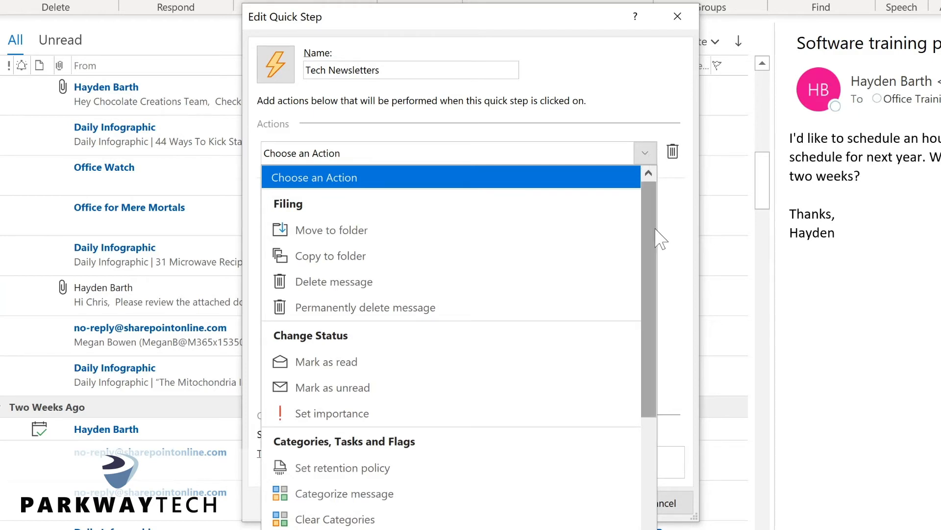
left_click_drag(649, 232, 647, 376)
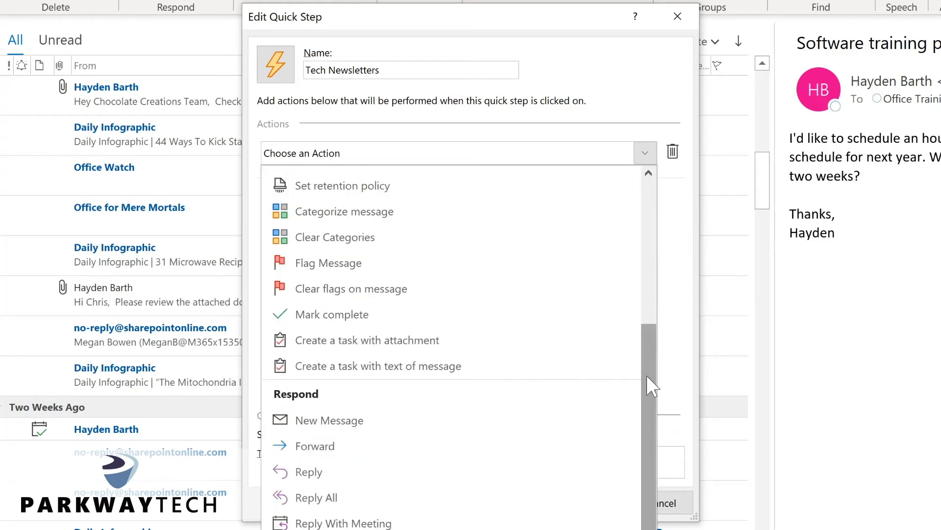
left_click_drag(646, 375, 643, 458)
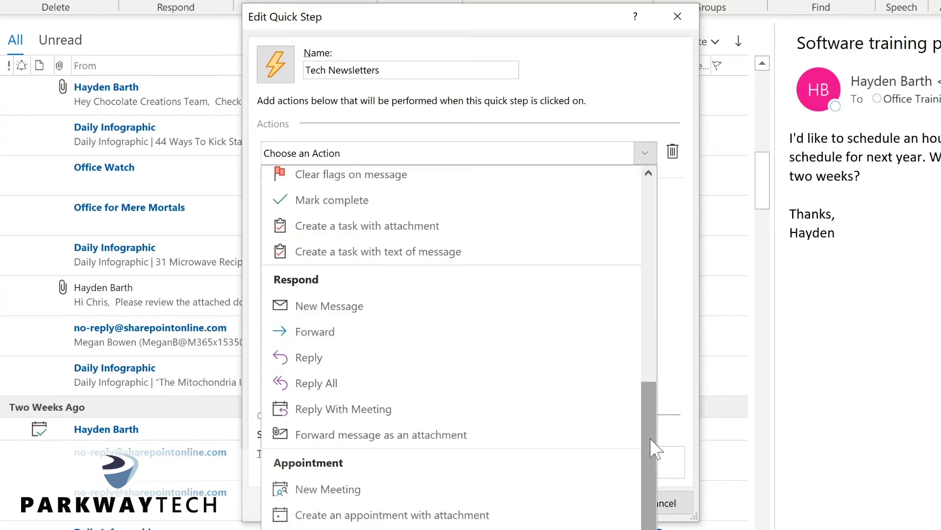
left_click_drag(653, 408, 649, 204)
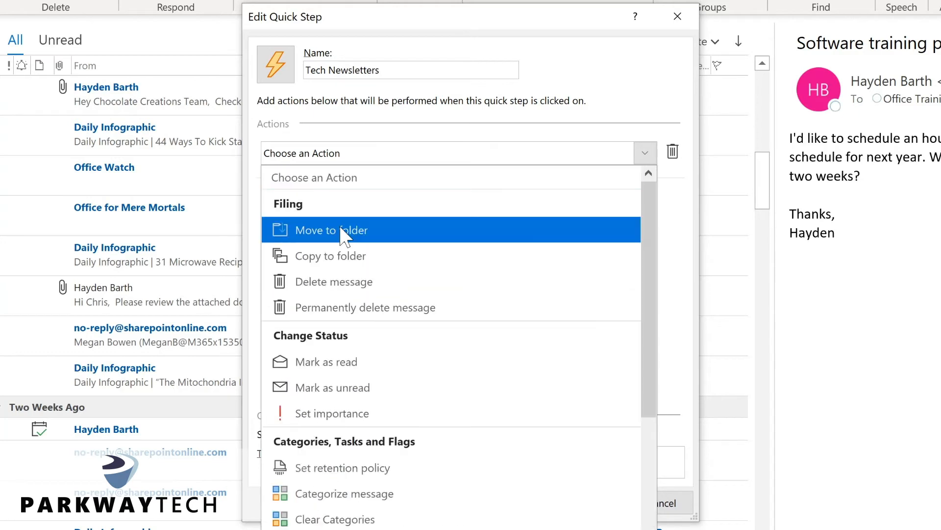
left_click(340, 228)
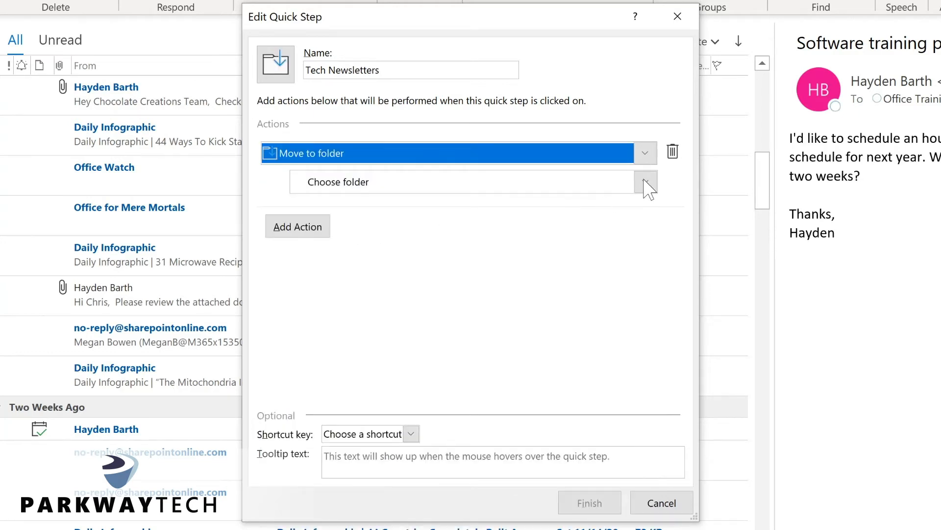
left_click(646, 183)
left_click(646, 183)
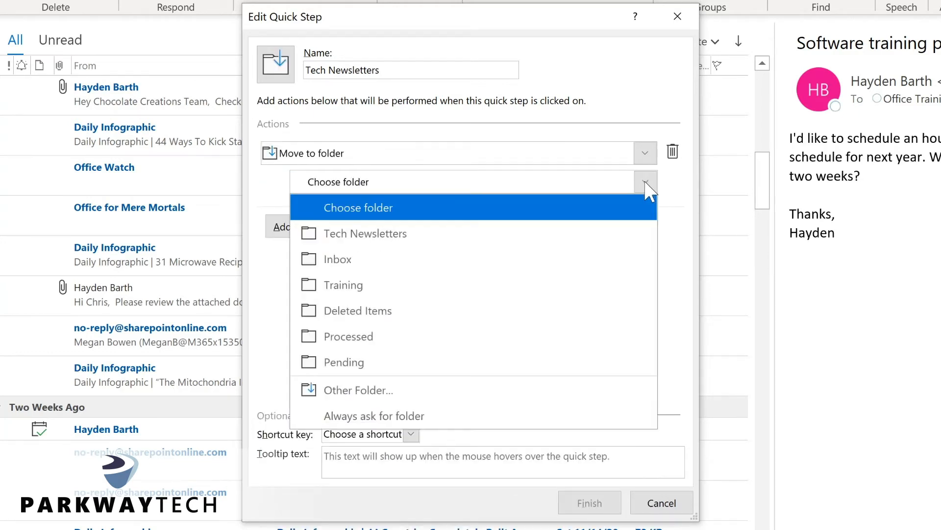
left_click(420, 235)
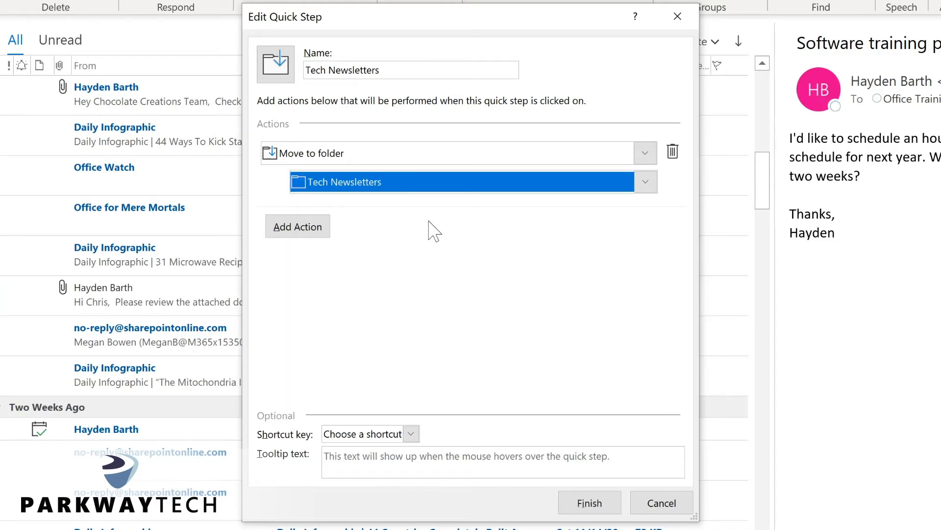
Add a second action to the Tech Newsletters Quick Step that marks messages as read
left_click(294, 229)
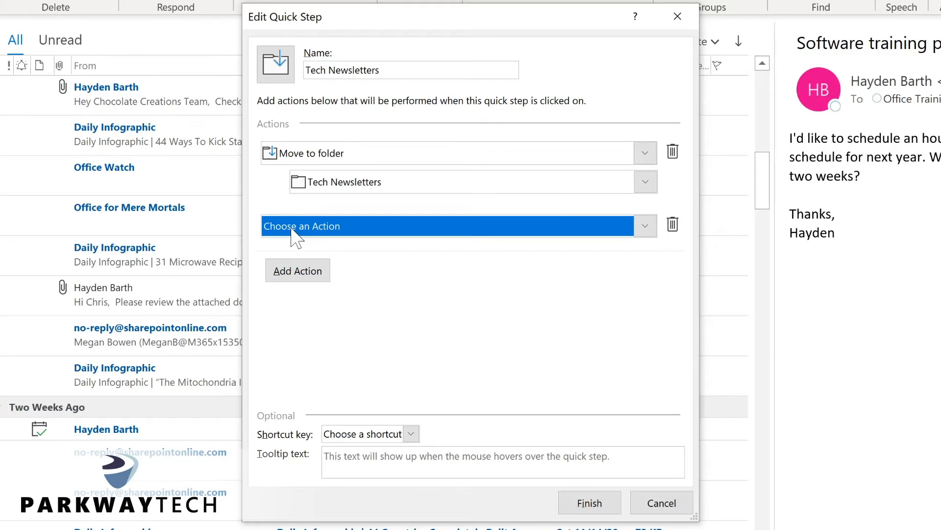
left_click(327, 227)
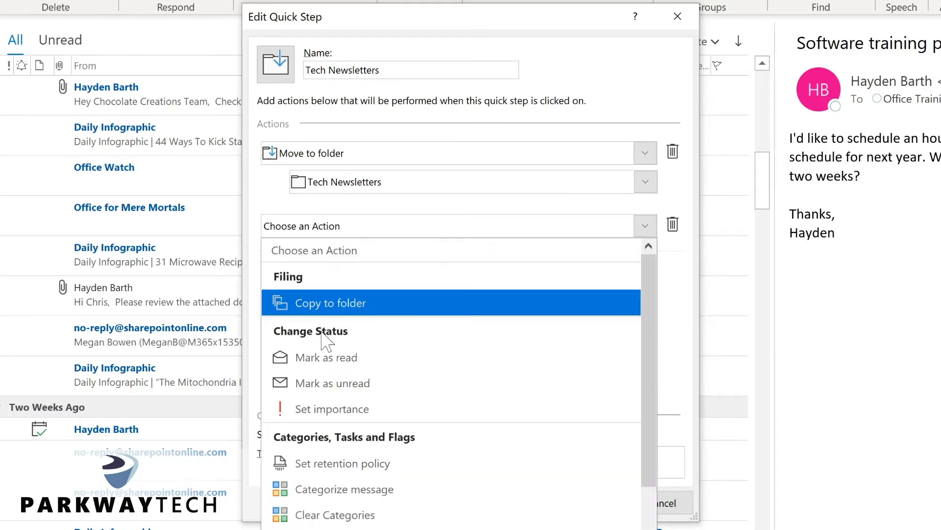
left_click(328, 359)
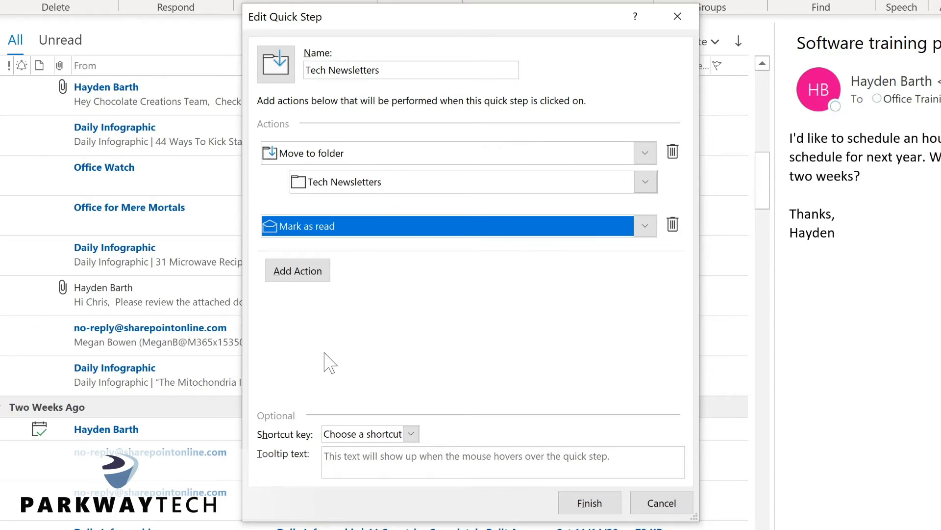
Assign the shortcut CTRL+SHIFT+1 and the tooltip text "Move to Tech Newsletter folder" to the Quick Step, and save it
left_click(411, 434)
left_click(413, 468)
type("Move to Tech Newsletter folder")
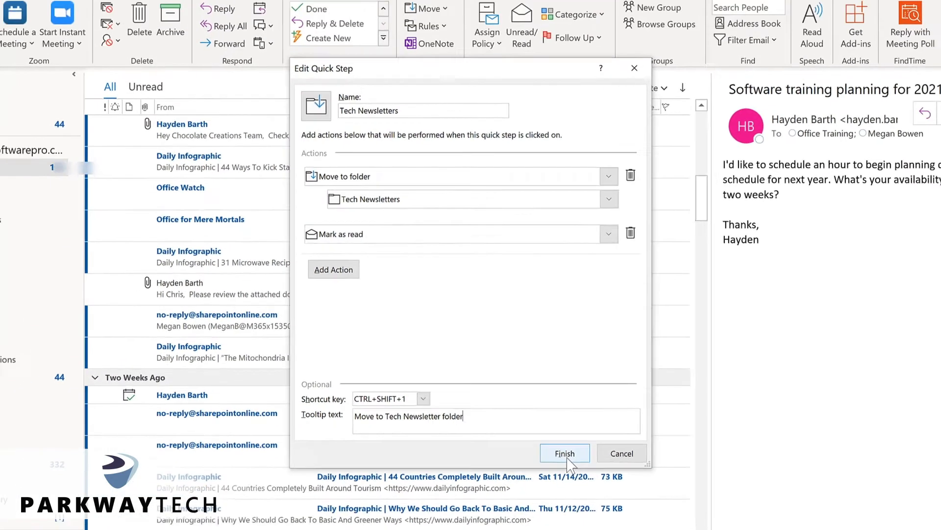
left_click(566, 455)
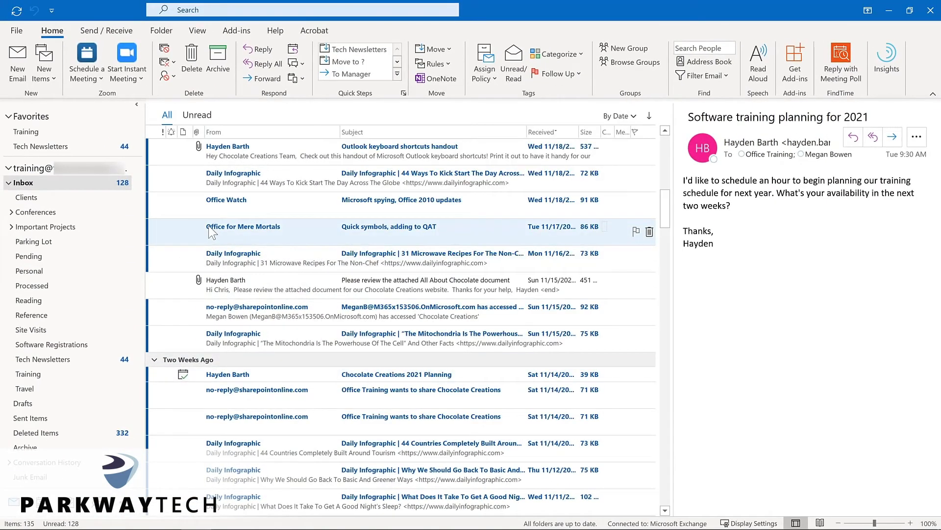
Run the Tech Newsletters Quick Step on the "Microsoft spying, Office 2010 updates" and "Quick symbols, adding to QAT" messages
left_click(228, 204)
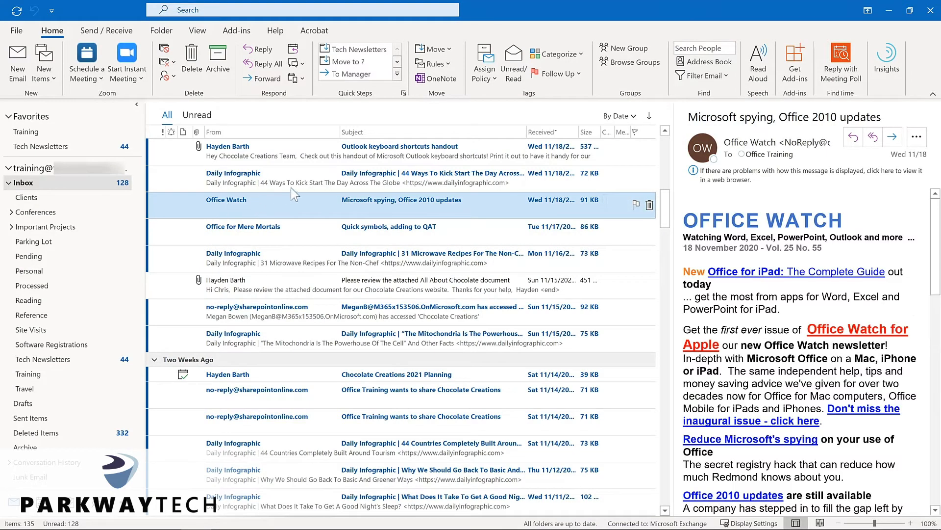
left_click(372, 49)
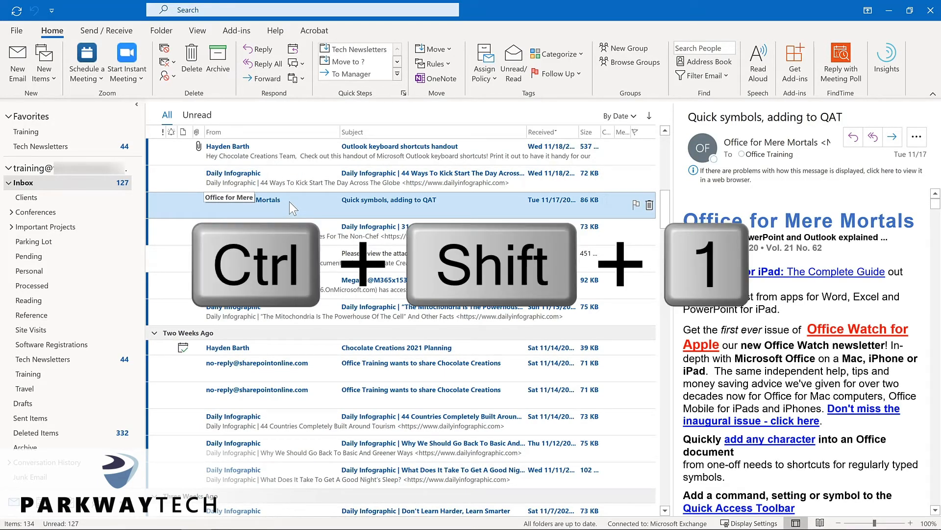
key("ctrl+shift+1")
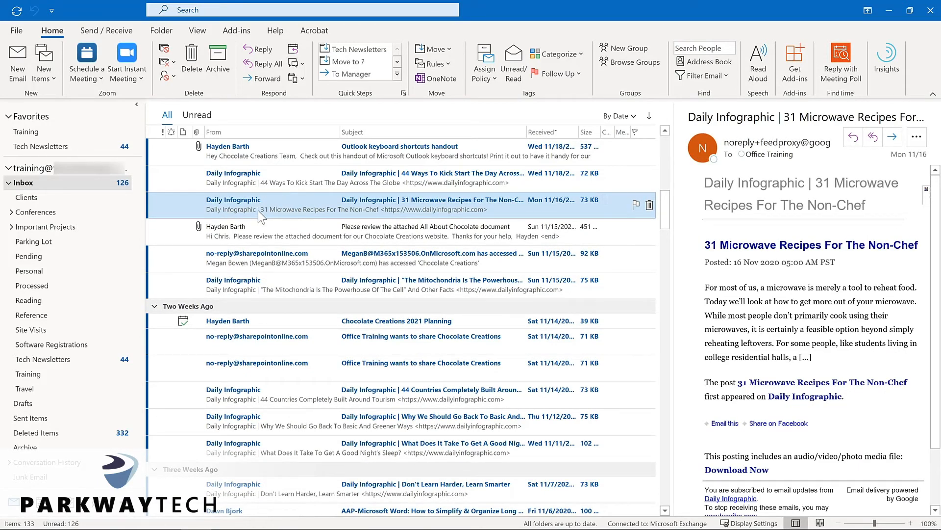
Check the Tech Newsletters folder for the moved messages and open the management window for Quick Steps
left_click(79, 360)
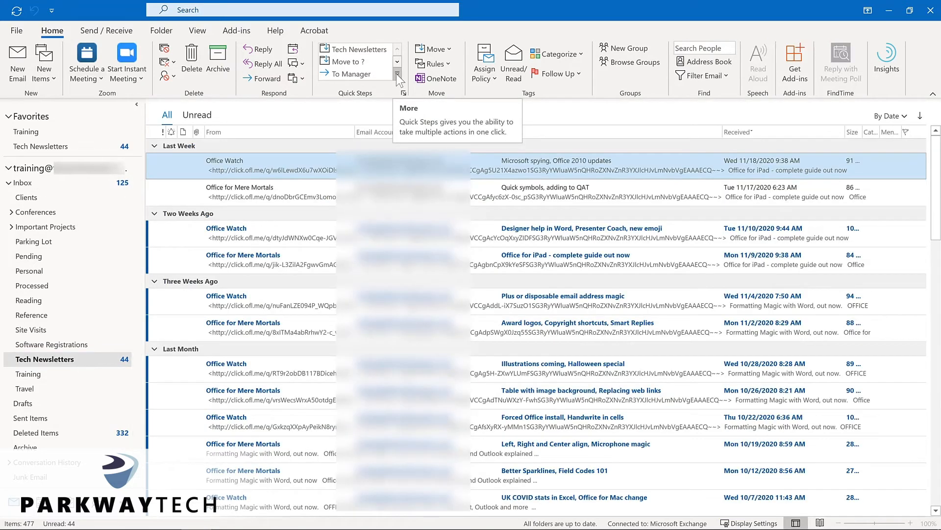
left_click(396, 74)
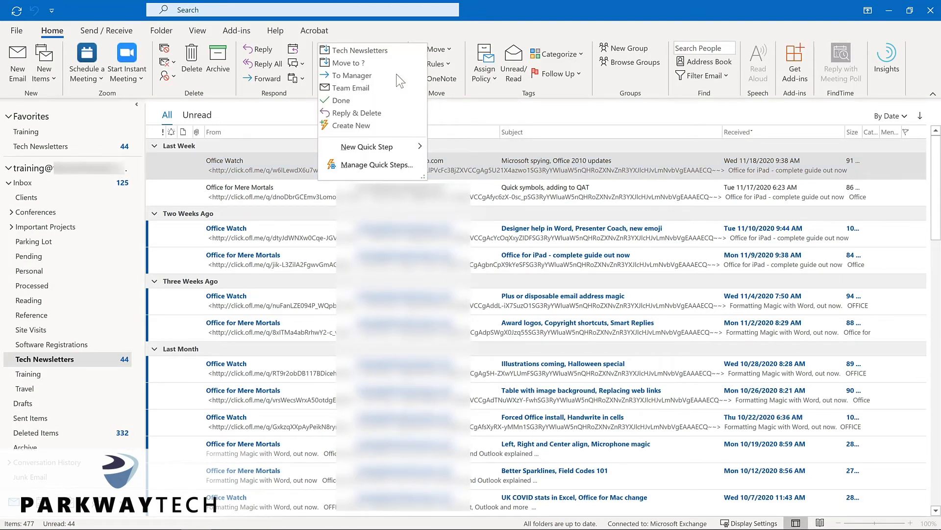
left_click(361, 167)
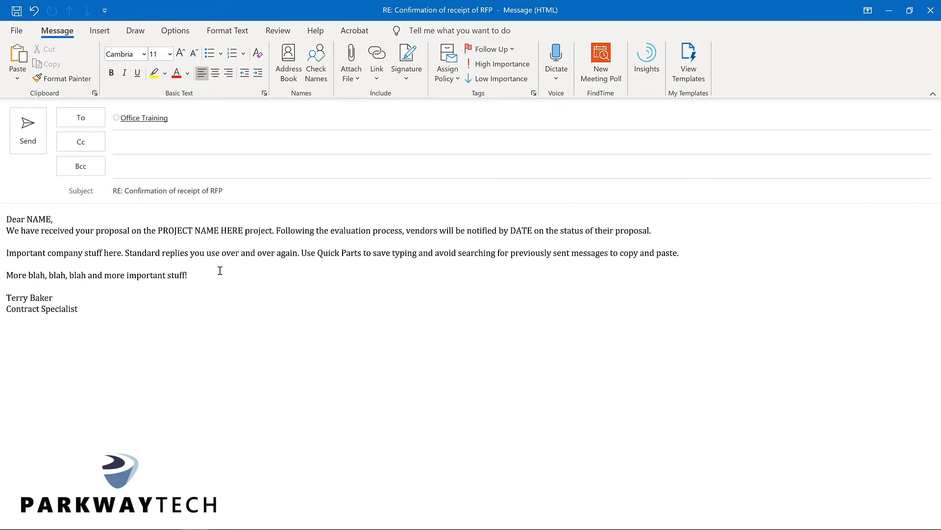
Start saving the entire body of the RFP confirmation reply as a Quick Part named "Proposal response"
key("ctrl+a")
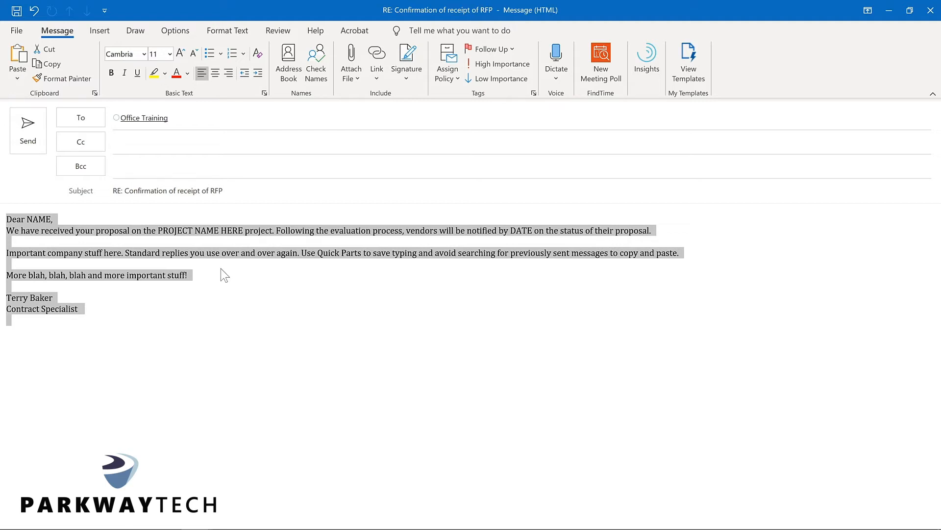
left_click(90, 31)
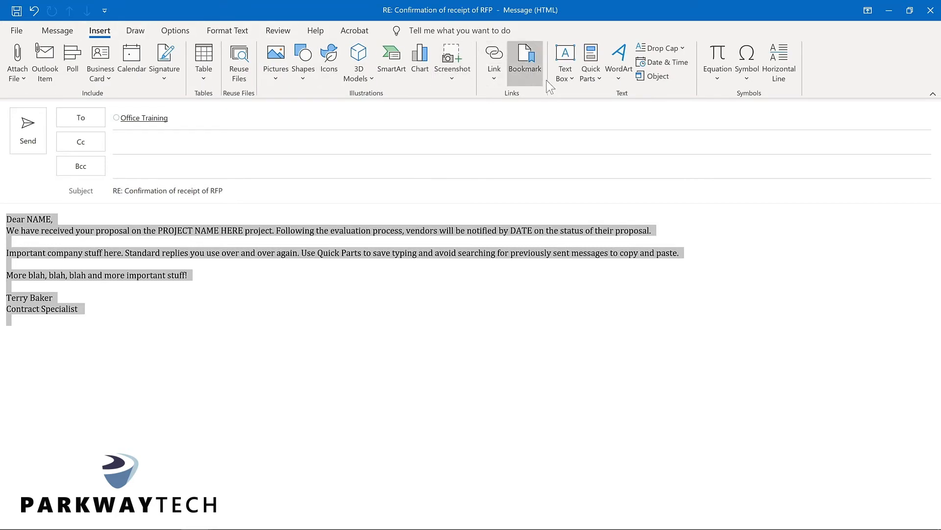
left_click(600, 81)
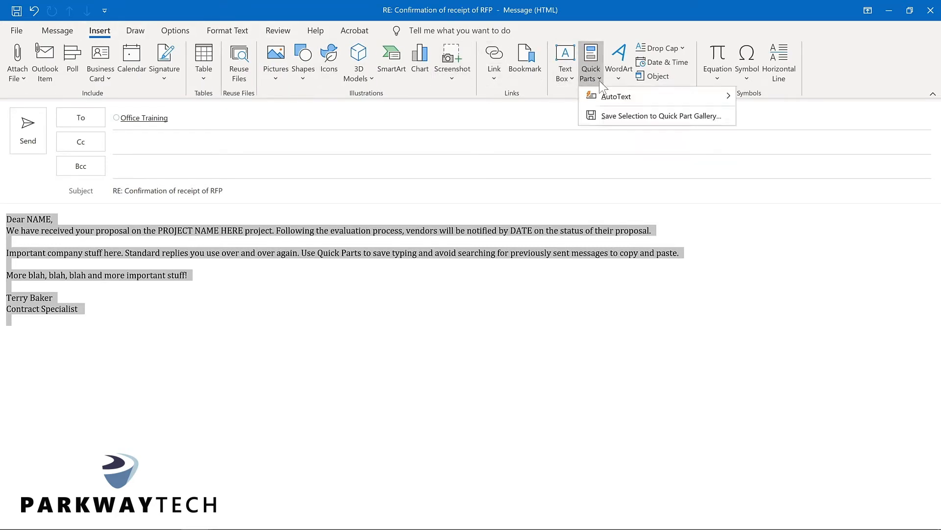
left_click(617, 117)
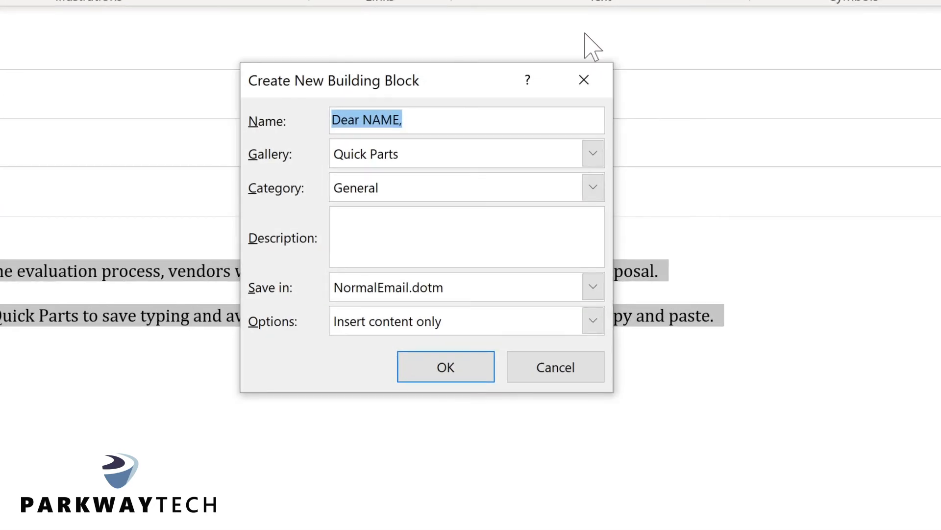
type("Proposal response")
Create a new category named "Proposals" for the Quick Part
left_click(593, 187)
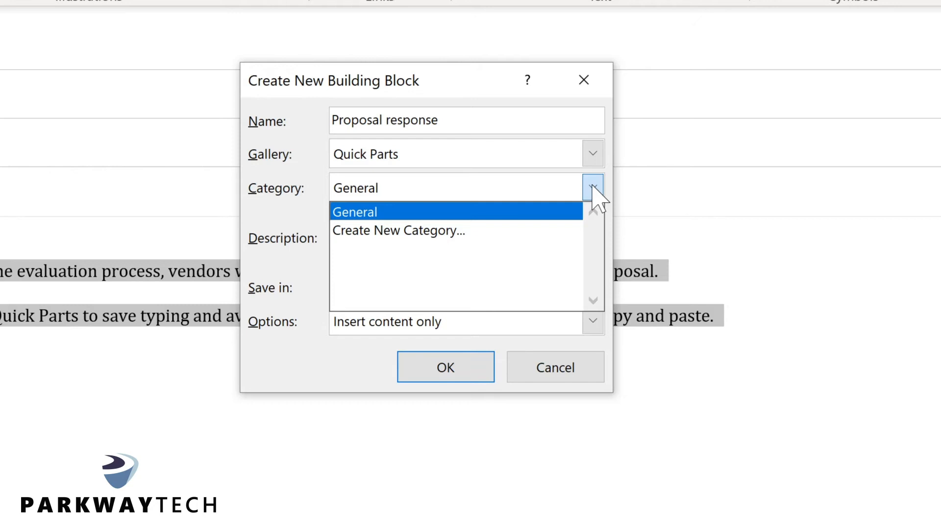
left_click(398, 231)
type("Pro")
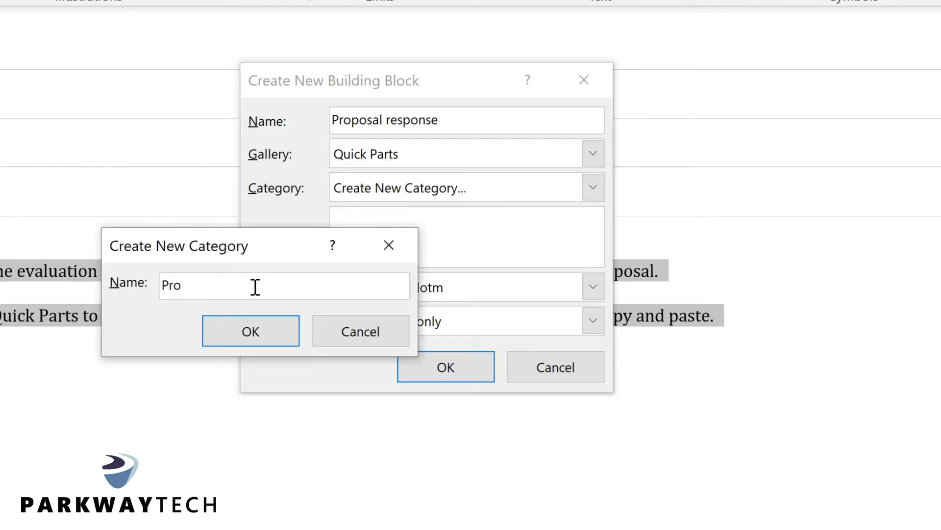
type("posals")
key("Return")
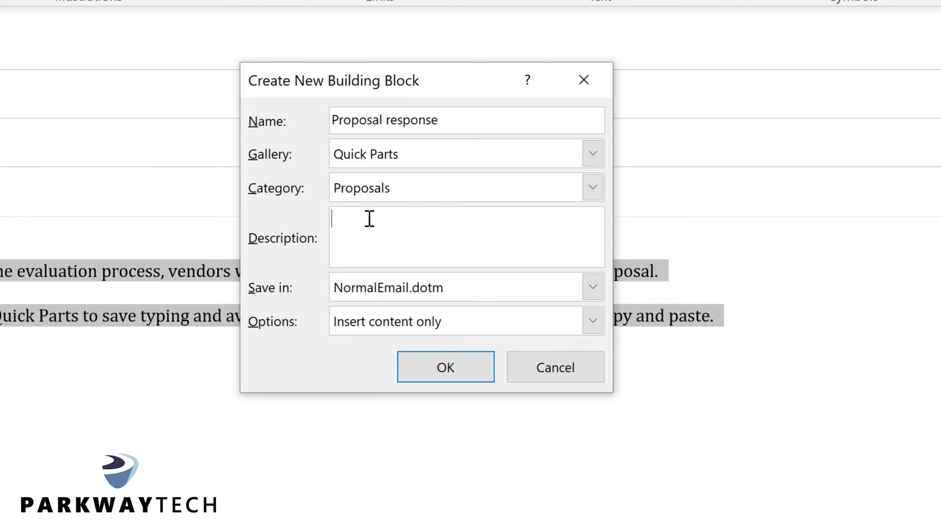
Describe the Quick Part as "Response to project proposals", keep the "Insert content only" option, and save it
type("Response to project proposals")
left_click(594, 323)
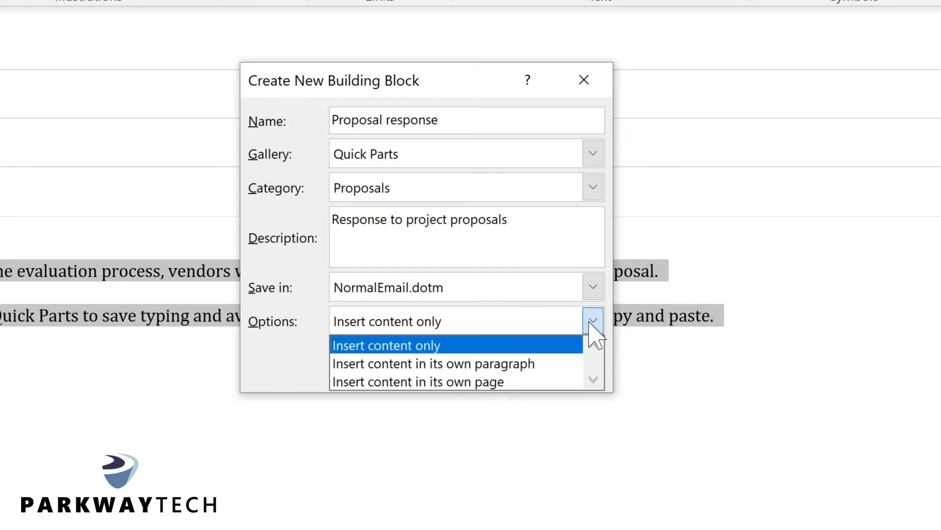
left_click(590, 322)
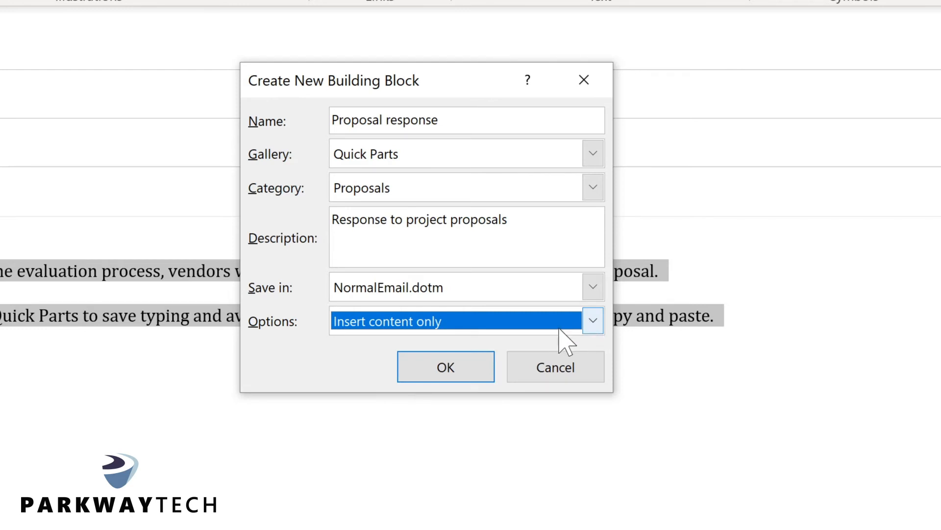
left_click(447, 373)
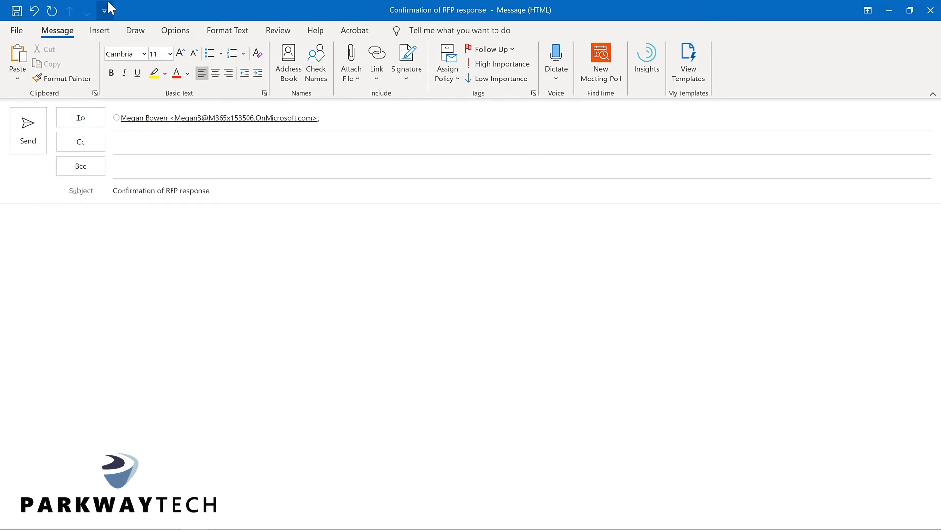
Insert the Proposal response Quick Part into the body of the "Confirmation of RFP response" message
left_click(103, 34)
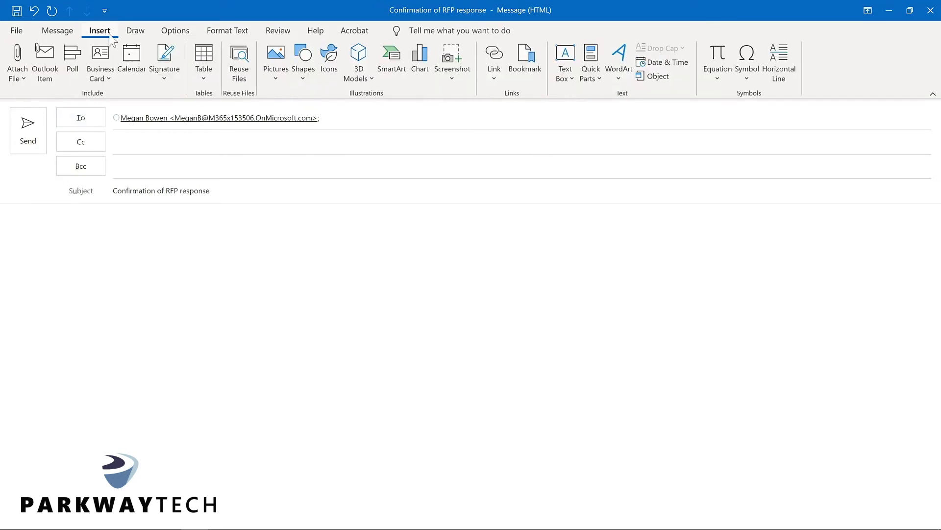
left_click(589, 87)
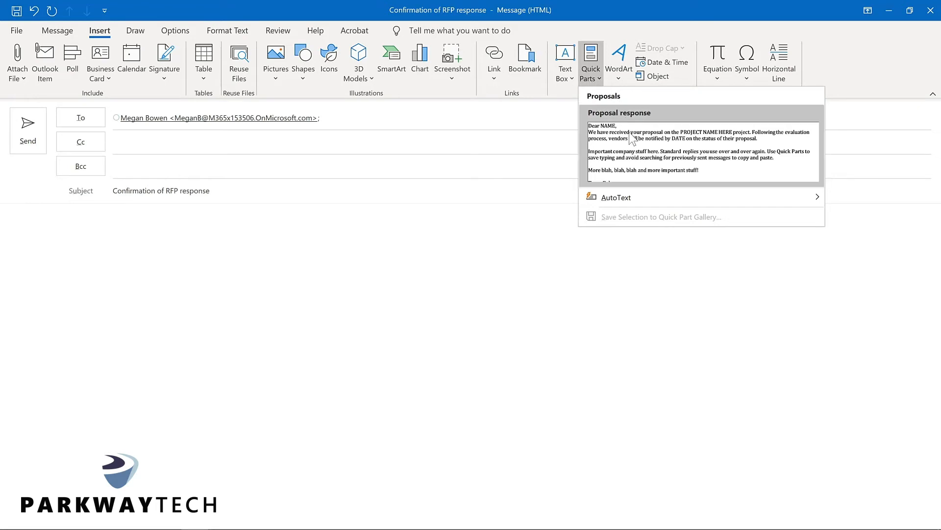
left_click(632, 144)
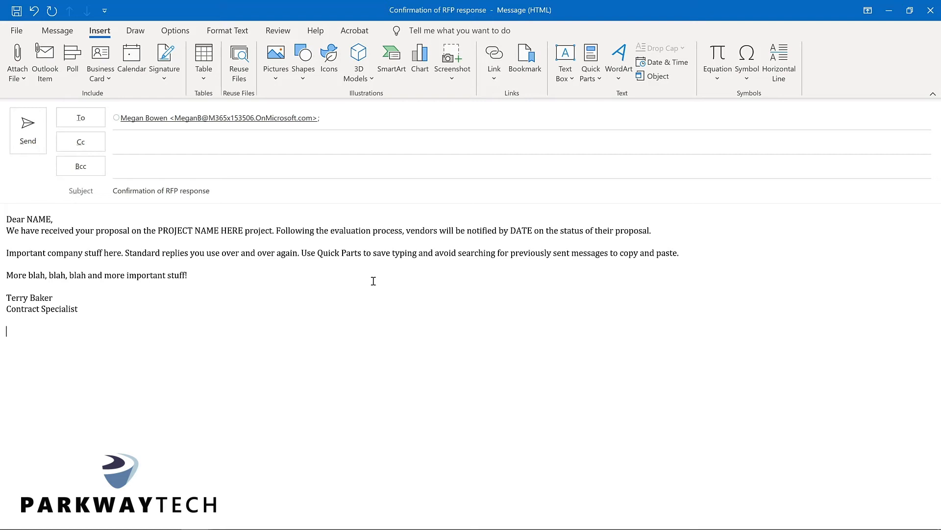
Open the organizer for managing or deleting the Proposal response Quick Part
left_click(590, 75)
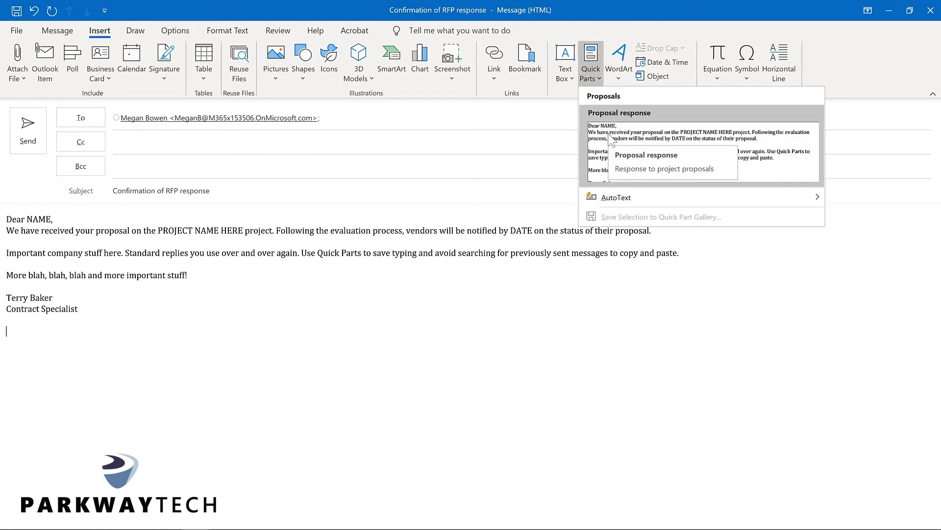
right_click(612, 140)
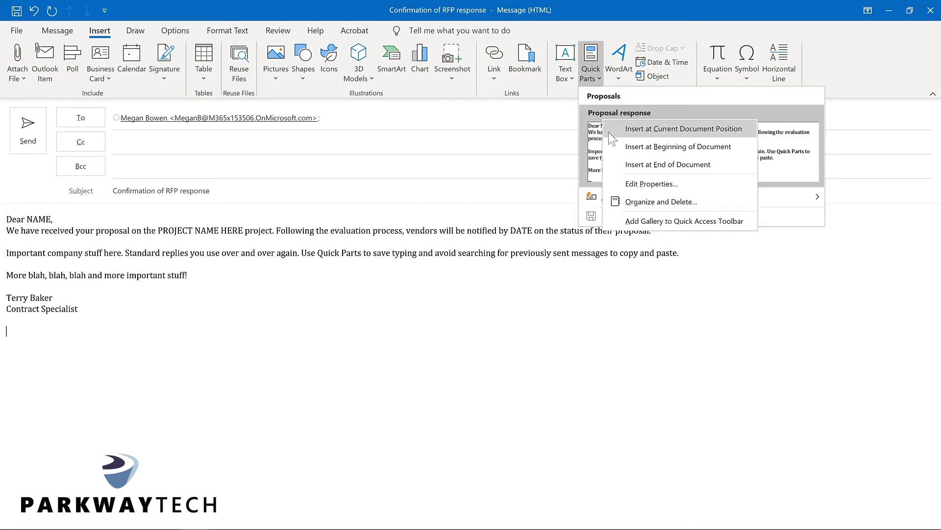
left_click(632, 199)
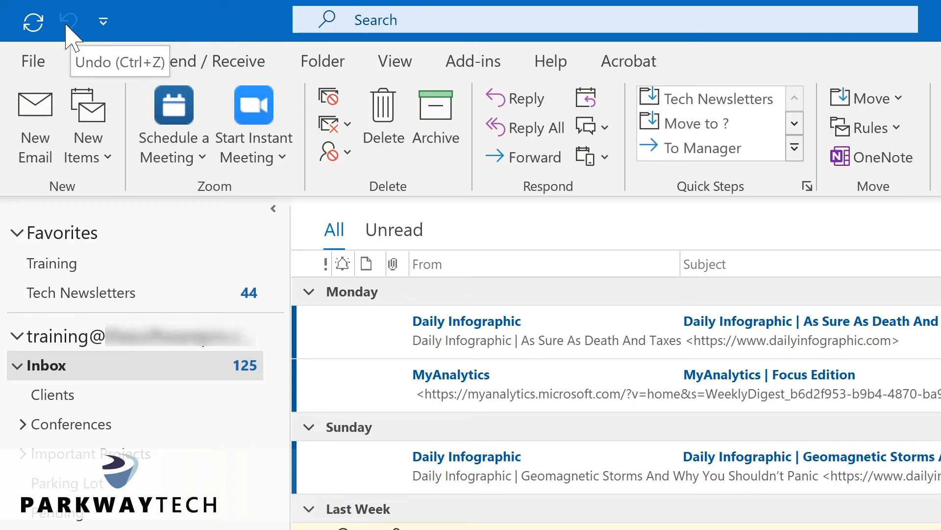
Add the Reply, Reply All and Forward commands to the main window's Quick Access Toolbar
left_click(103, 22)
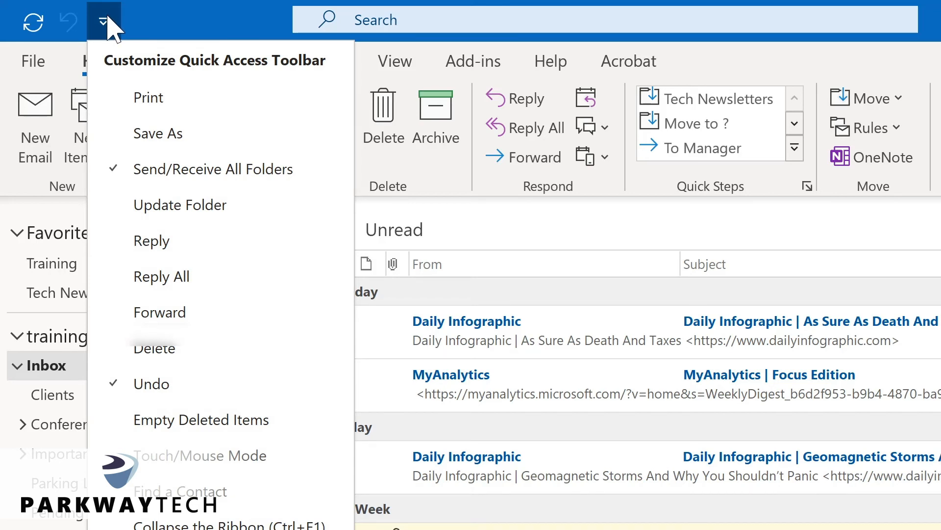
left_click(146, 240)
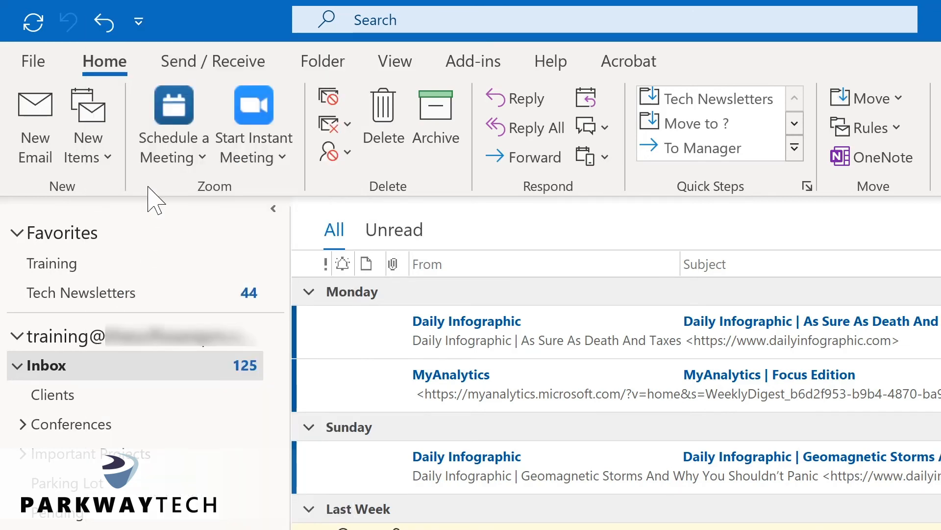
left_click(141, 25)
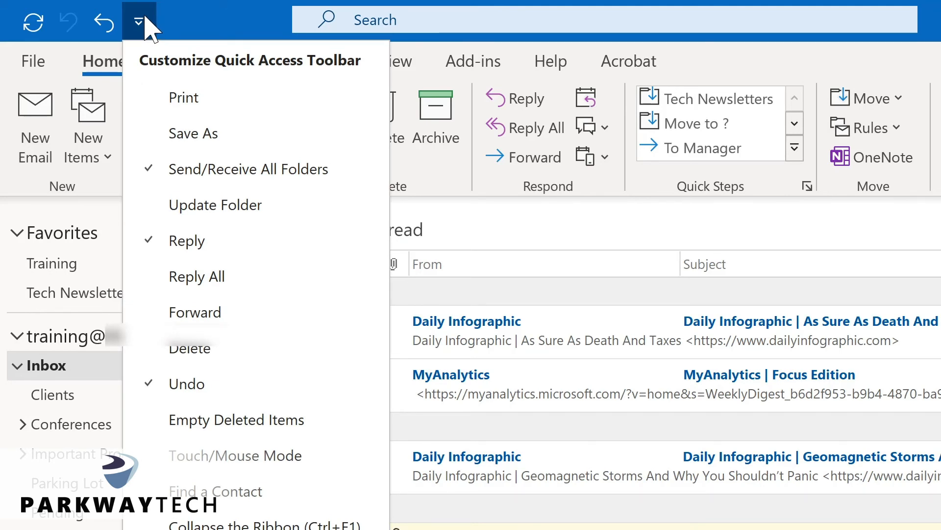
left_click(185, 276)
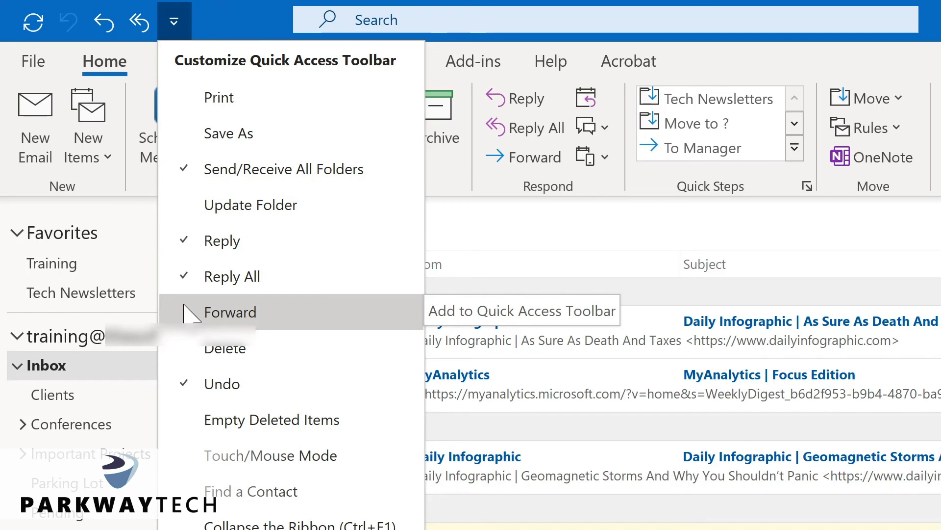
left_click(185, 308)
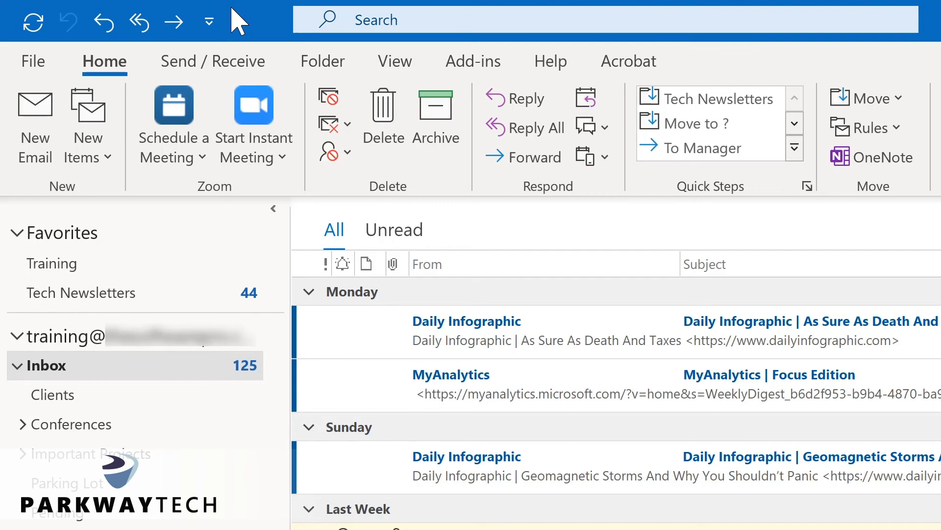
Start a new email and add the Quick Parts command to the message window's Quick Access Toolbar
key("ctrl+n")
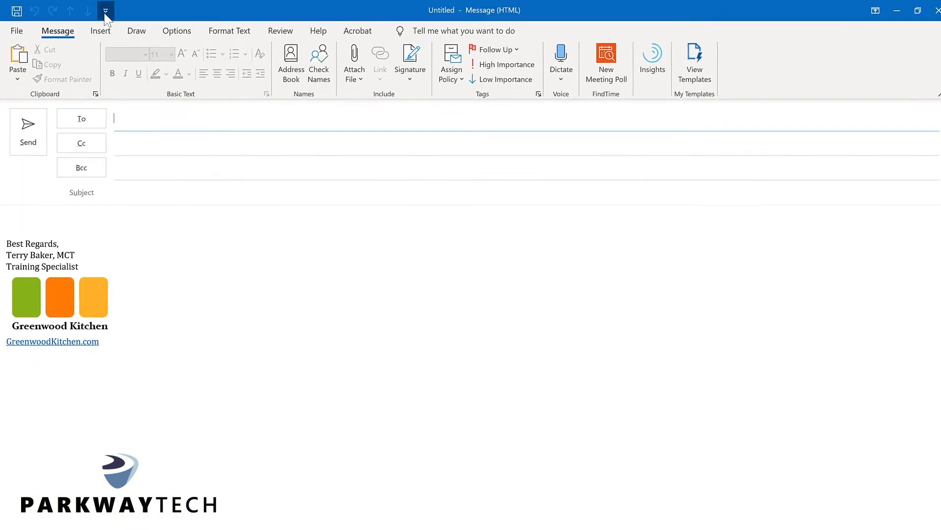
left_click(105, 12)
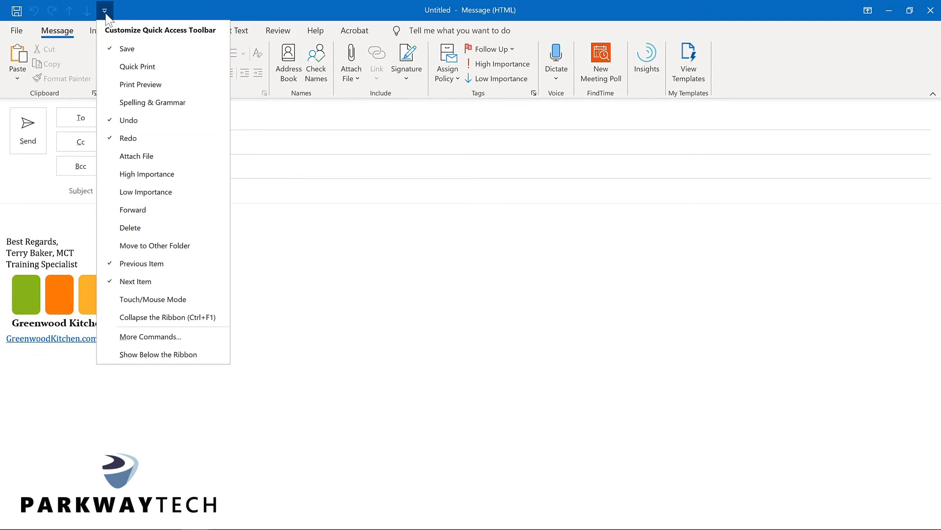
left_click(105, 13)
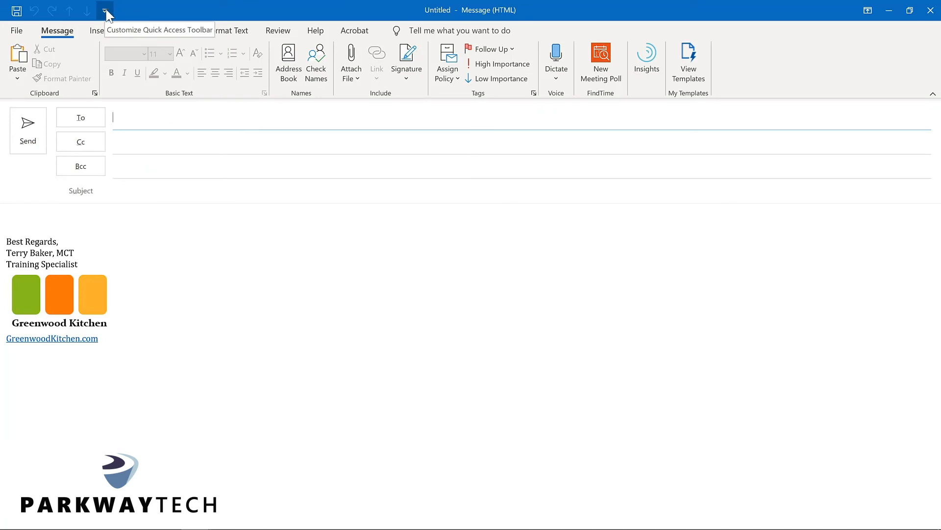
left_click(36, 209)
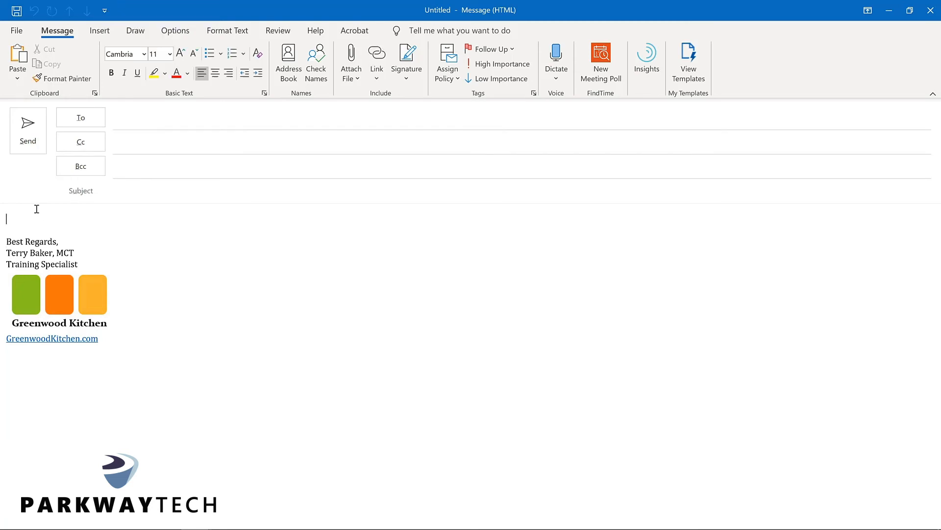
left_click(99, 32)
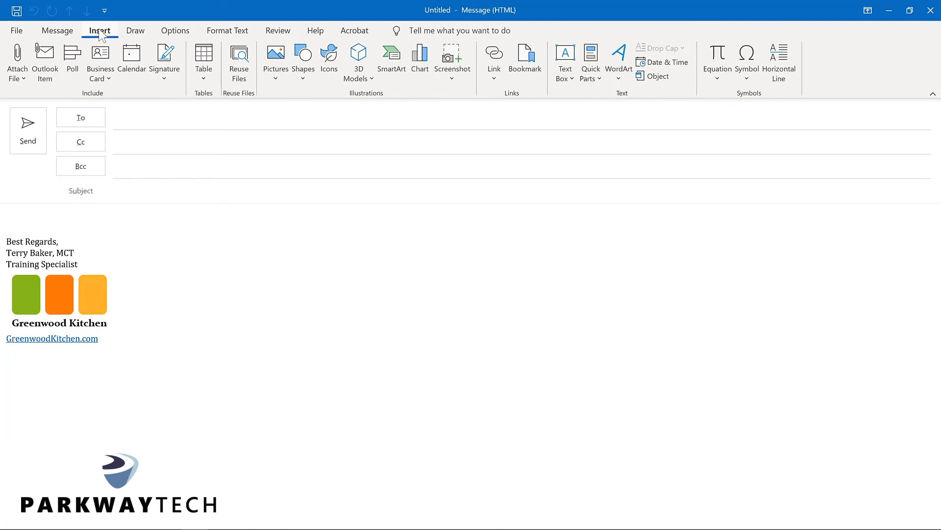
right_click(591, 58)
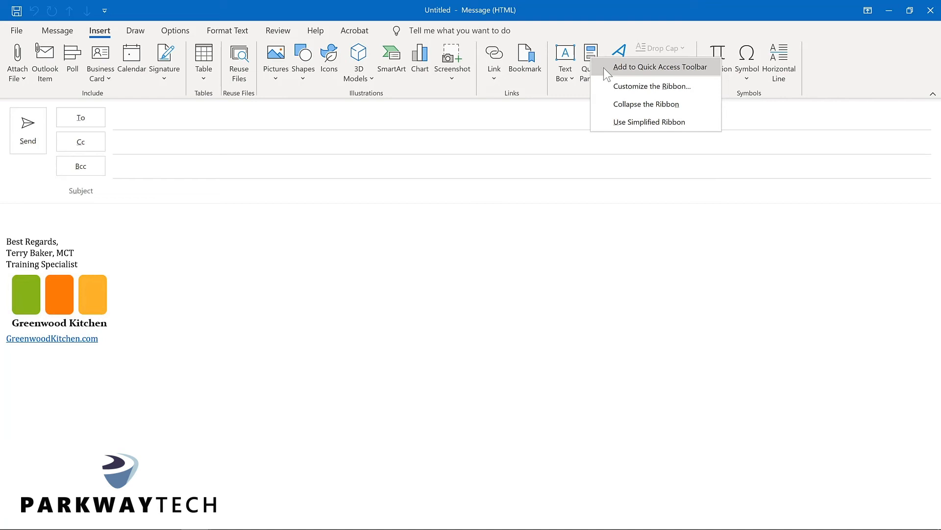
left_click(605, 68)
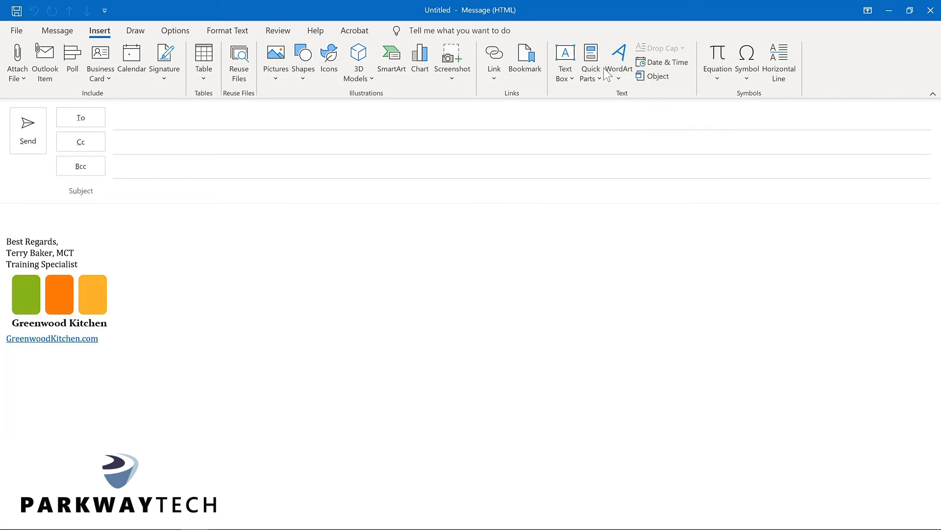
Add the Delay Delivery command to the message window's Quick Access Toolbar
left_click(176, 32)
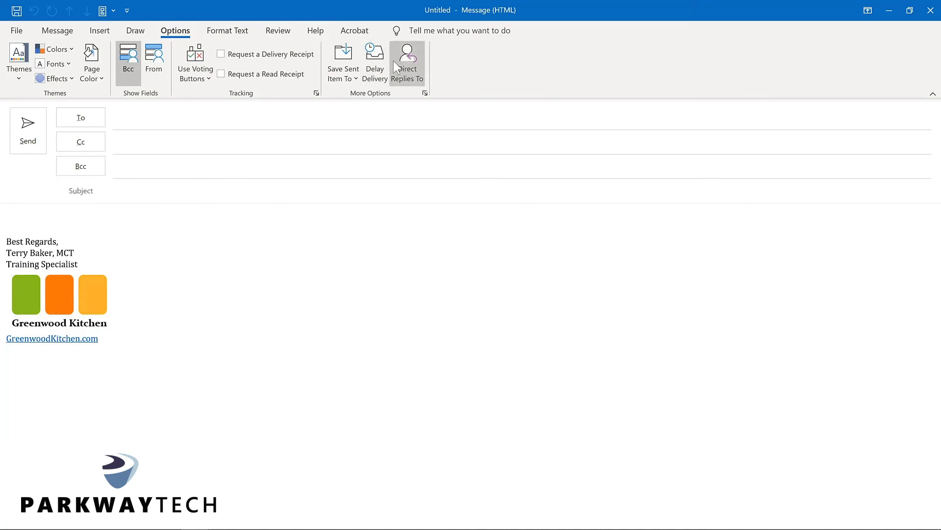
right_click(382, 67)
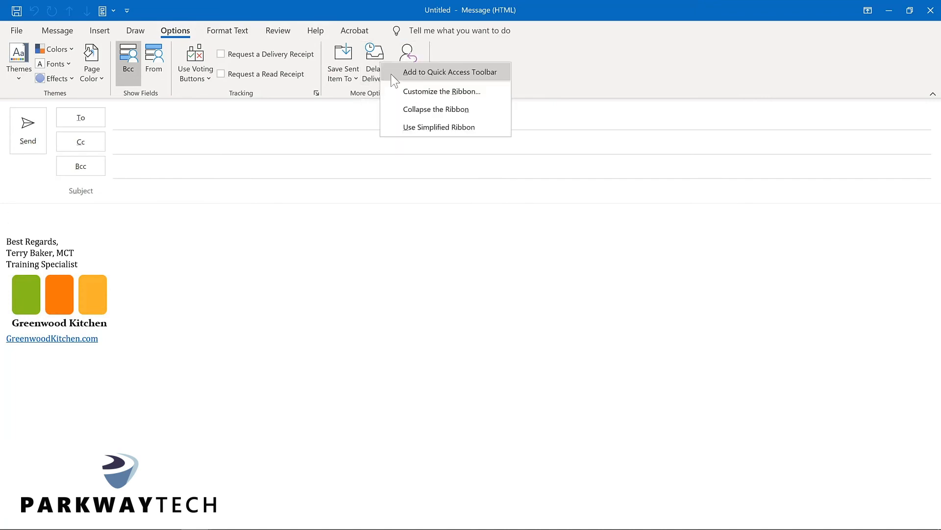
left_click(393, 72)
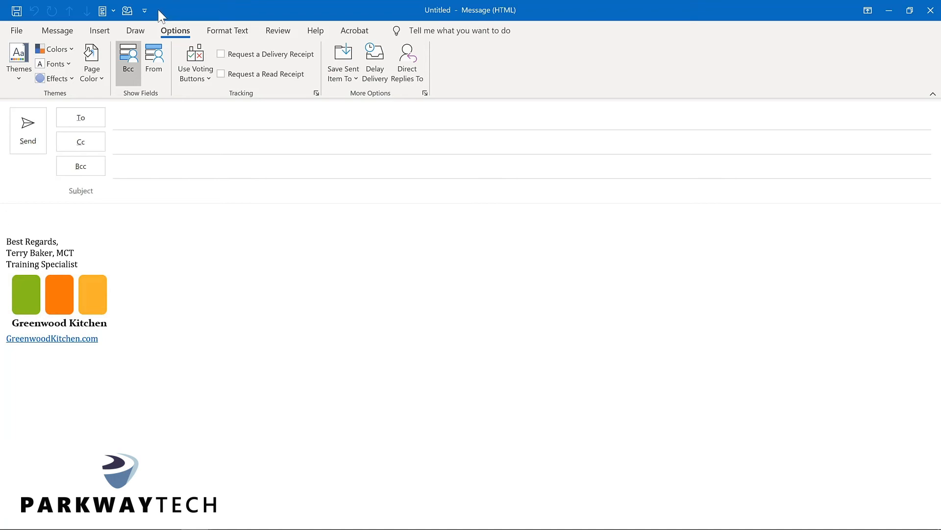
Show the Quick Access Toolbar below the ribbon and open the main window's Quick Access Toolbar customization options
left_click(145, 11)
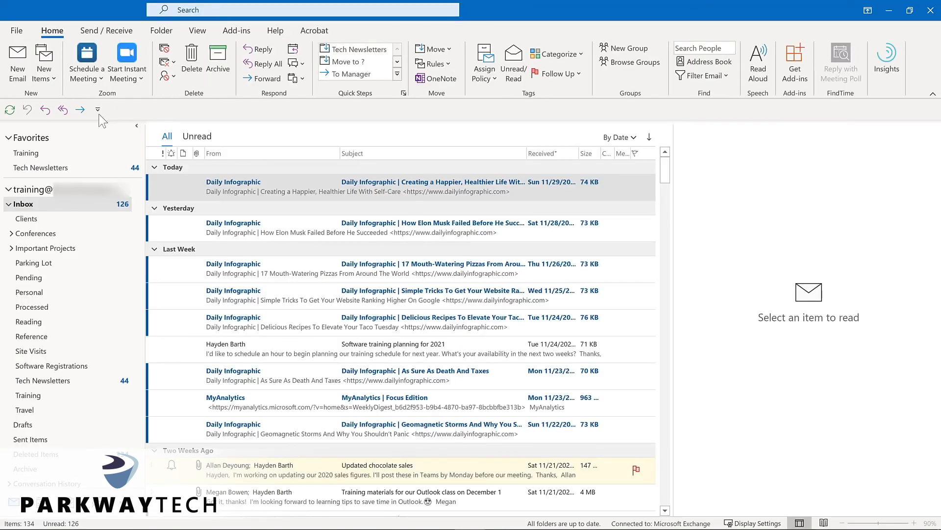
left_click(97, 109)
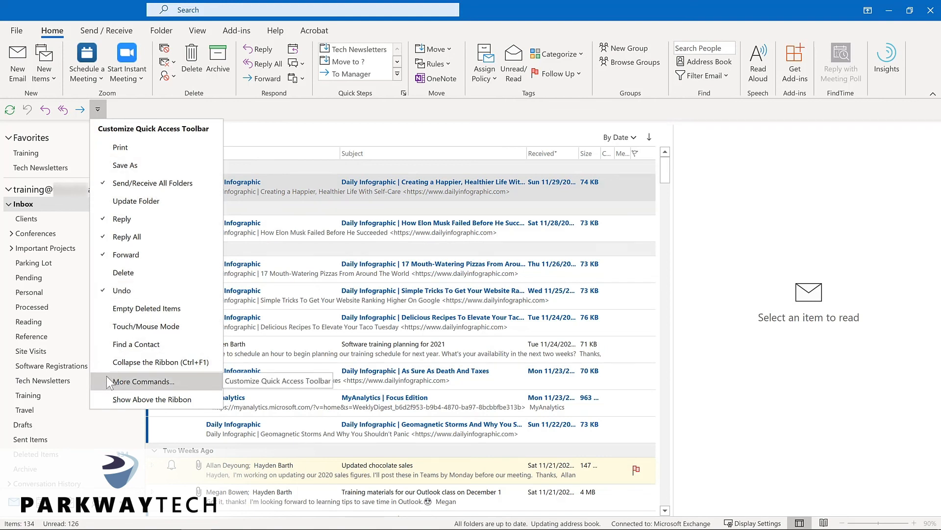
right_click(58, 113)
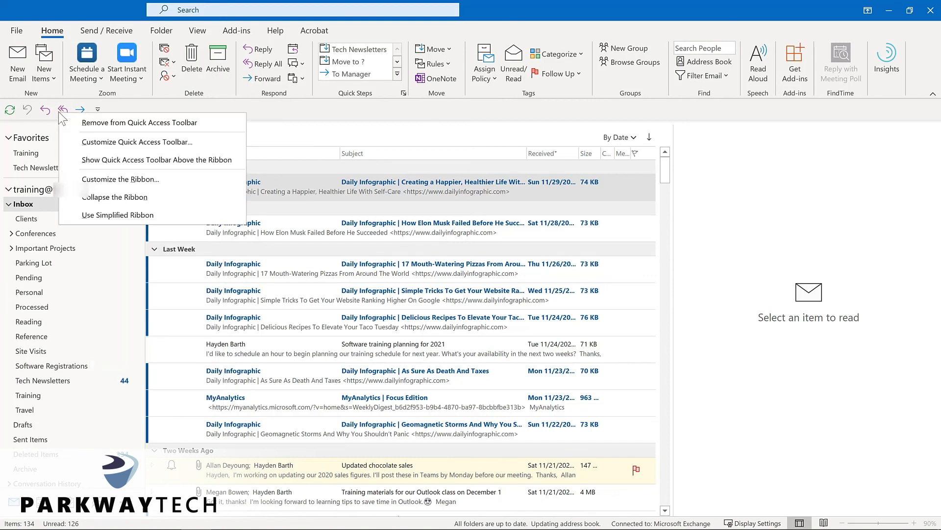
left_click(77, 142)
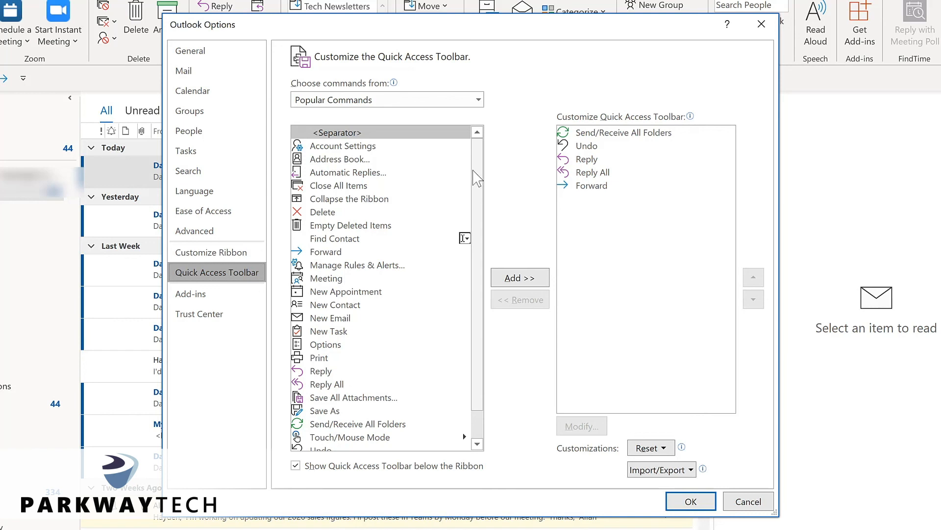
Add Manage Rules & Alerts, Meeting, New Email and New Task from the popular commands to the Quick Access Toolbar
left_click(354, 269)
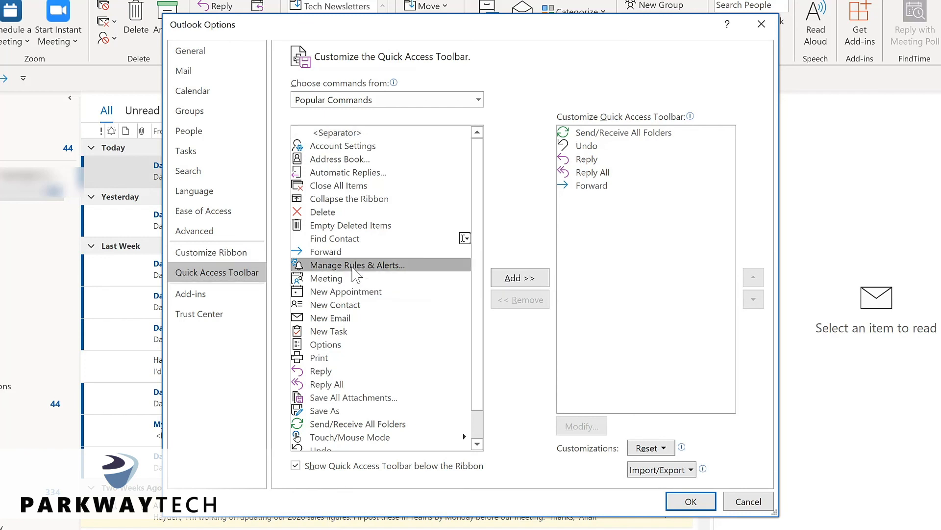
left_click(523, 281)
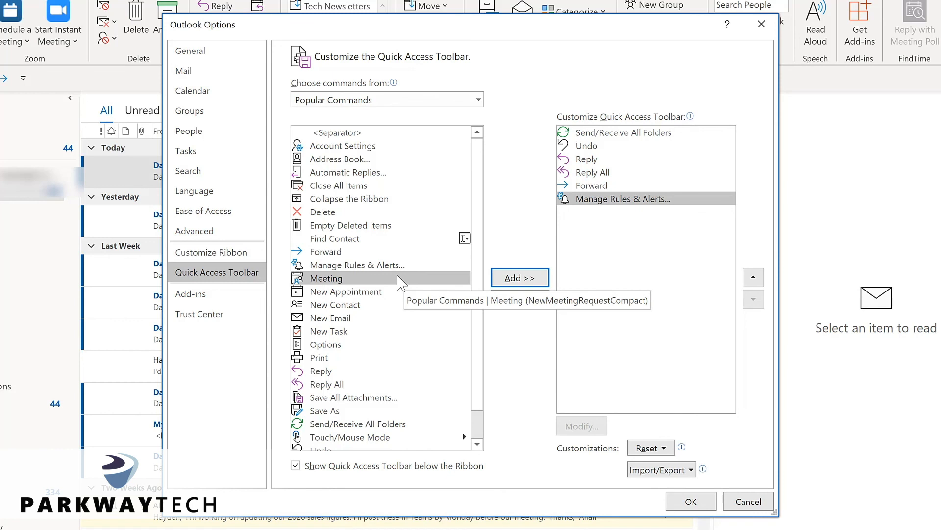
left_click(515, 278)
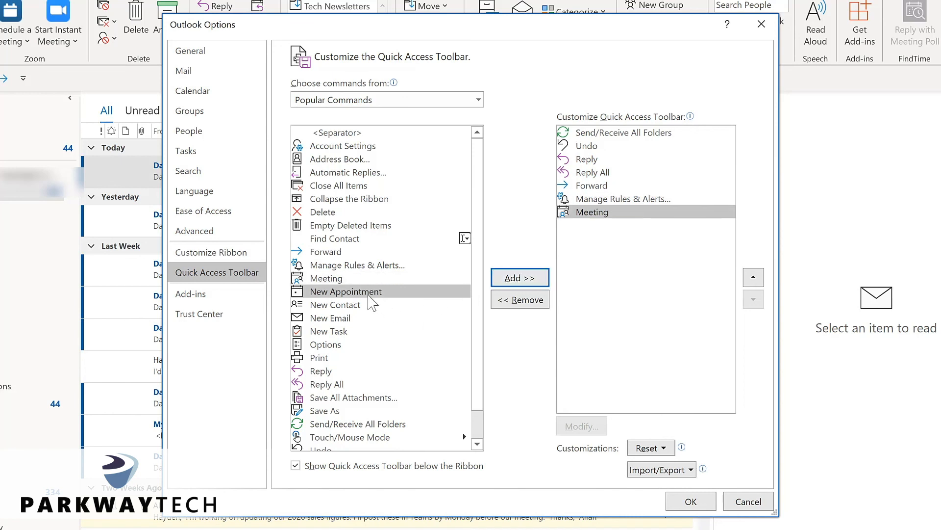
left_click(337, 319)
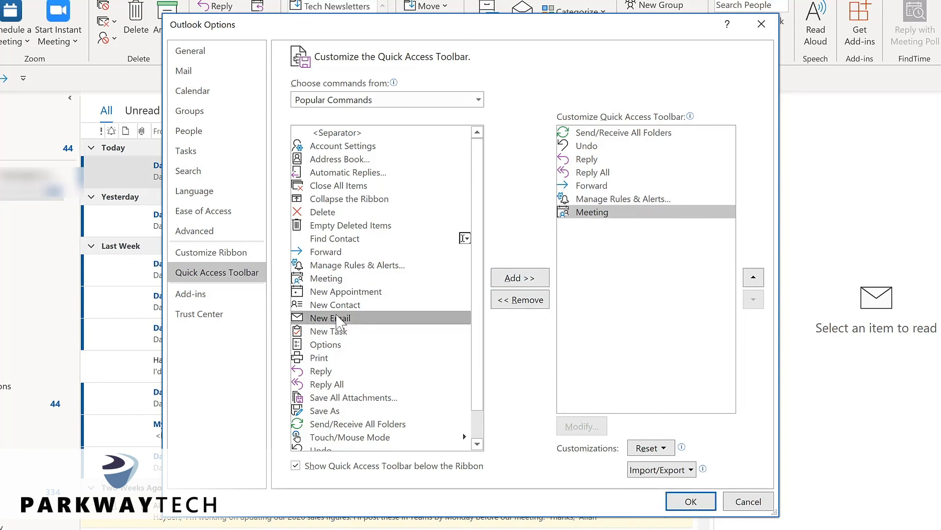
double_click(337, 319)
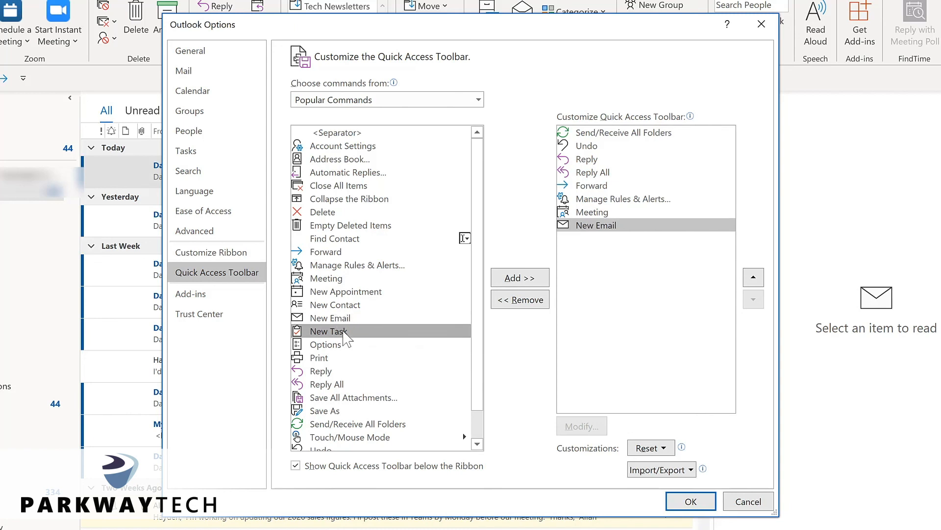
double_click(344, 333)
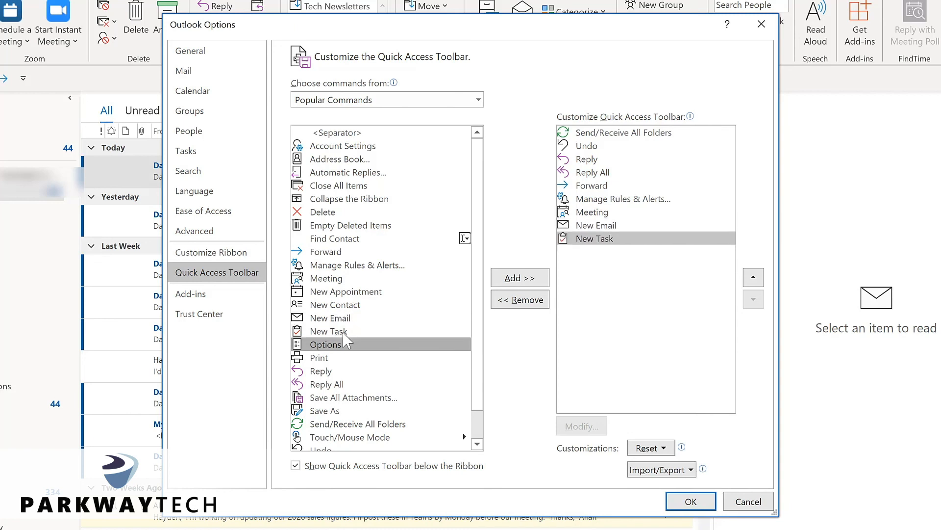
Check the available command categories and move New Email up to directly after Forward in the Quick Access Toolbar order
left_click(478, 101)
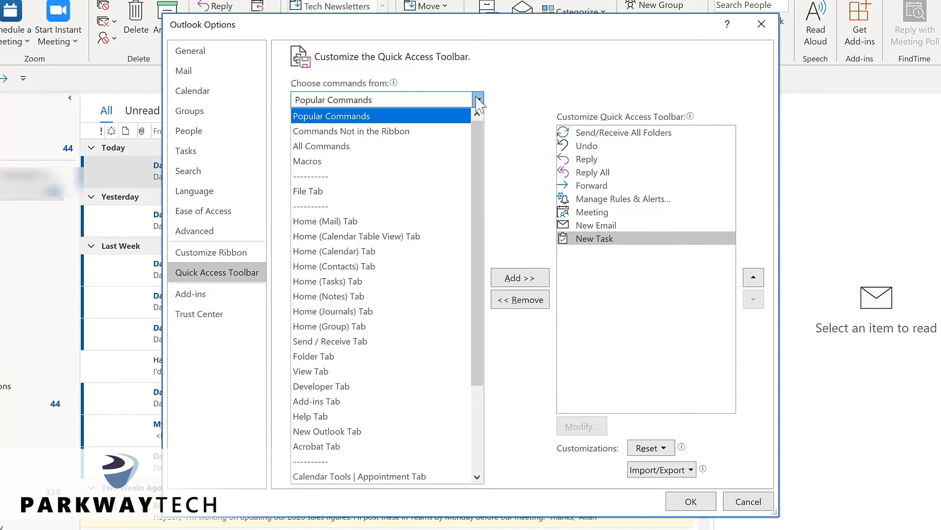
left_click(633, 228)
left_click(633, 226)
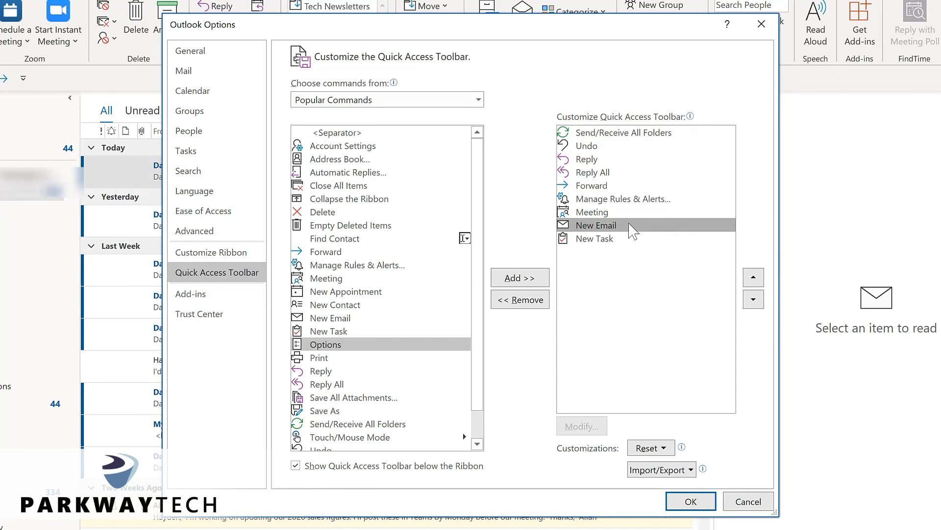
left_click(753, 278)
left_click(753, 277)
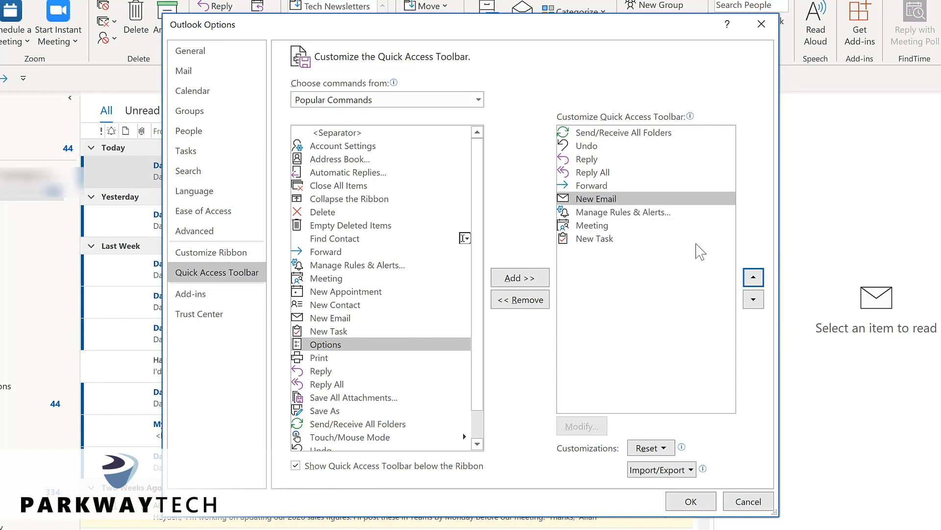